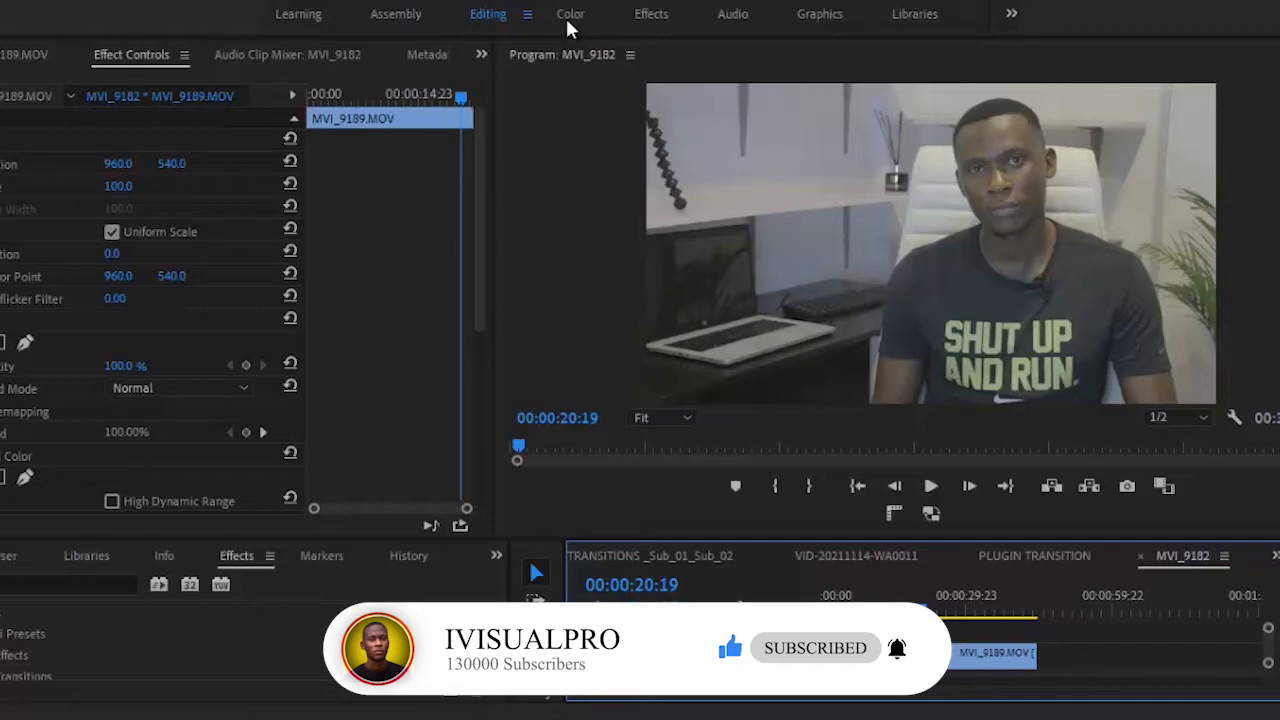
Step: Try out temperature and exposure corrections on the first MVI_9189.MOV clip in the Color workspace
click(567, 20)
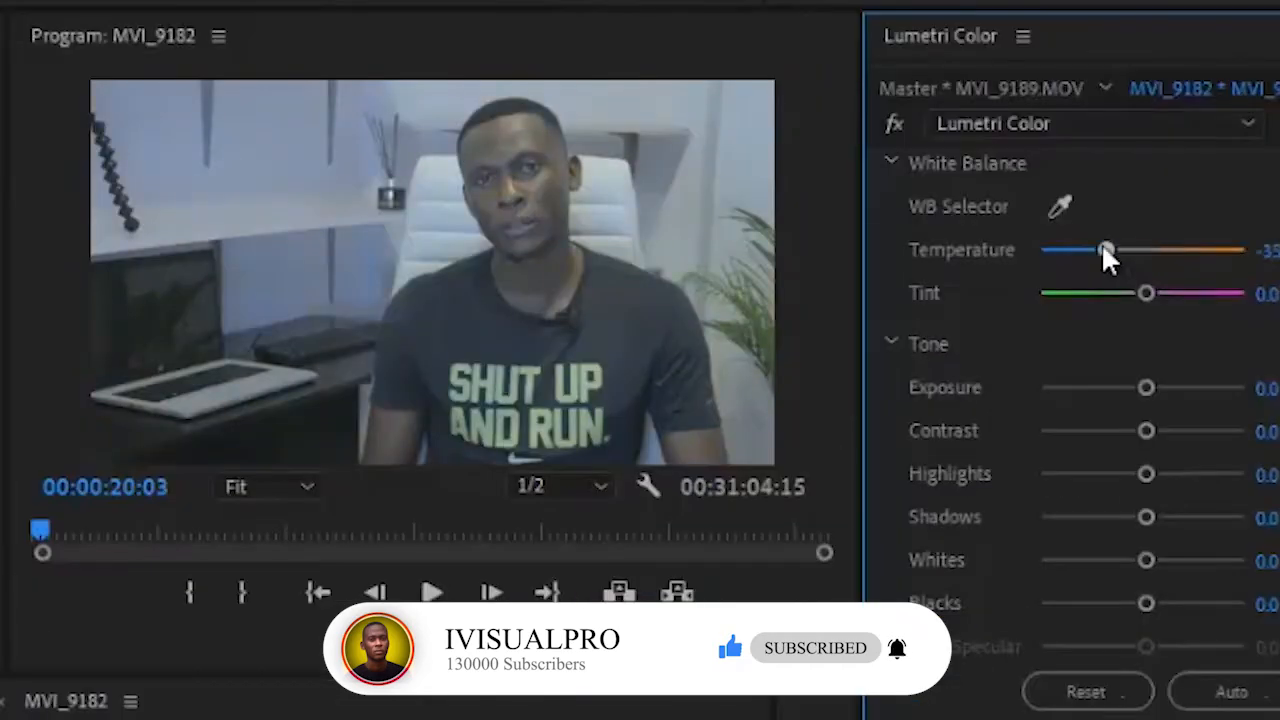
drag(1103, 250, 1188, 260)
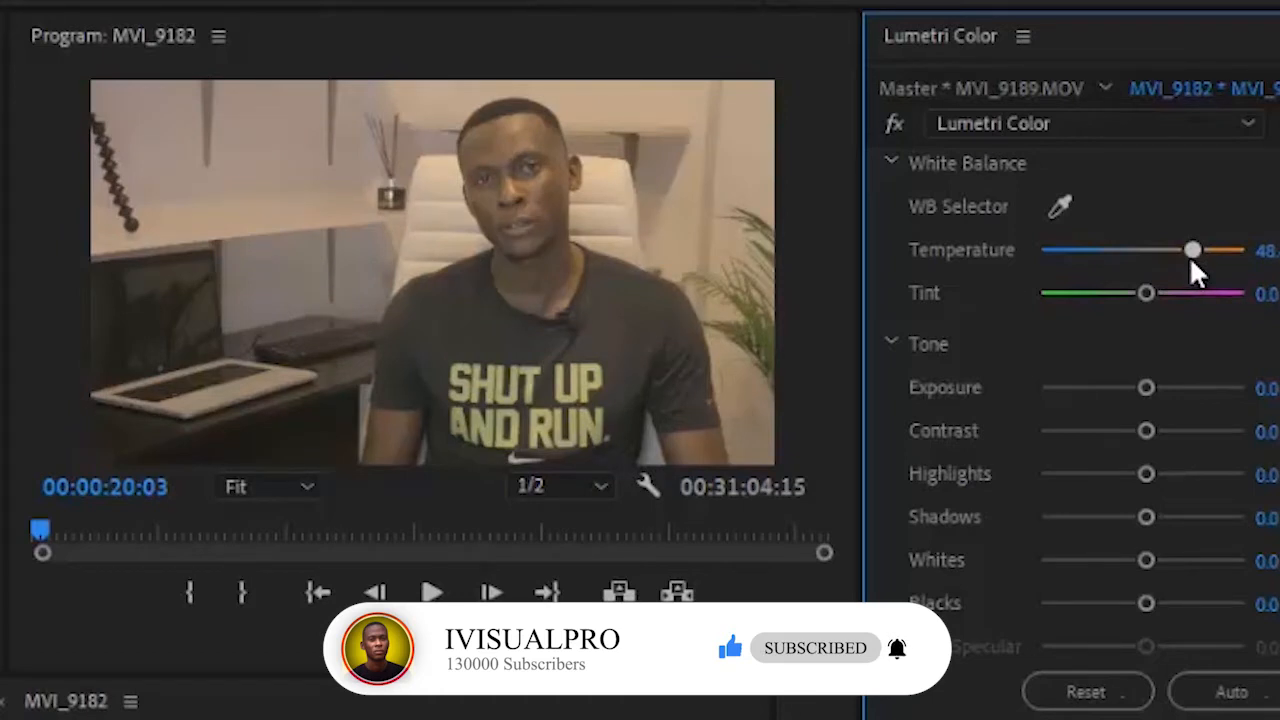
drag(1187, 262, 1103, 252)
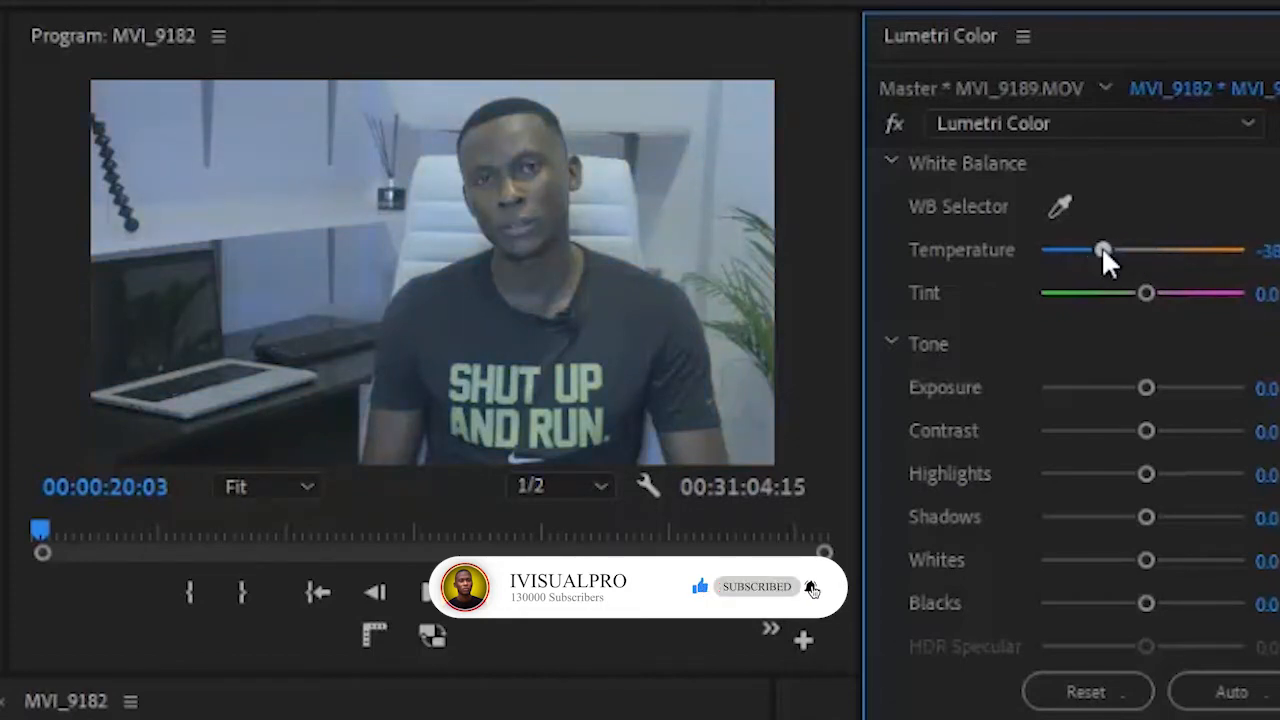
double_click(1105, 252)
scroll(1105, 254, down, 3)
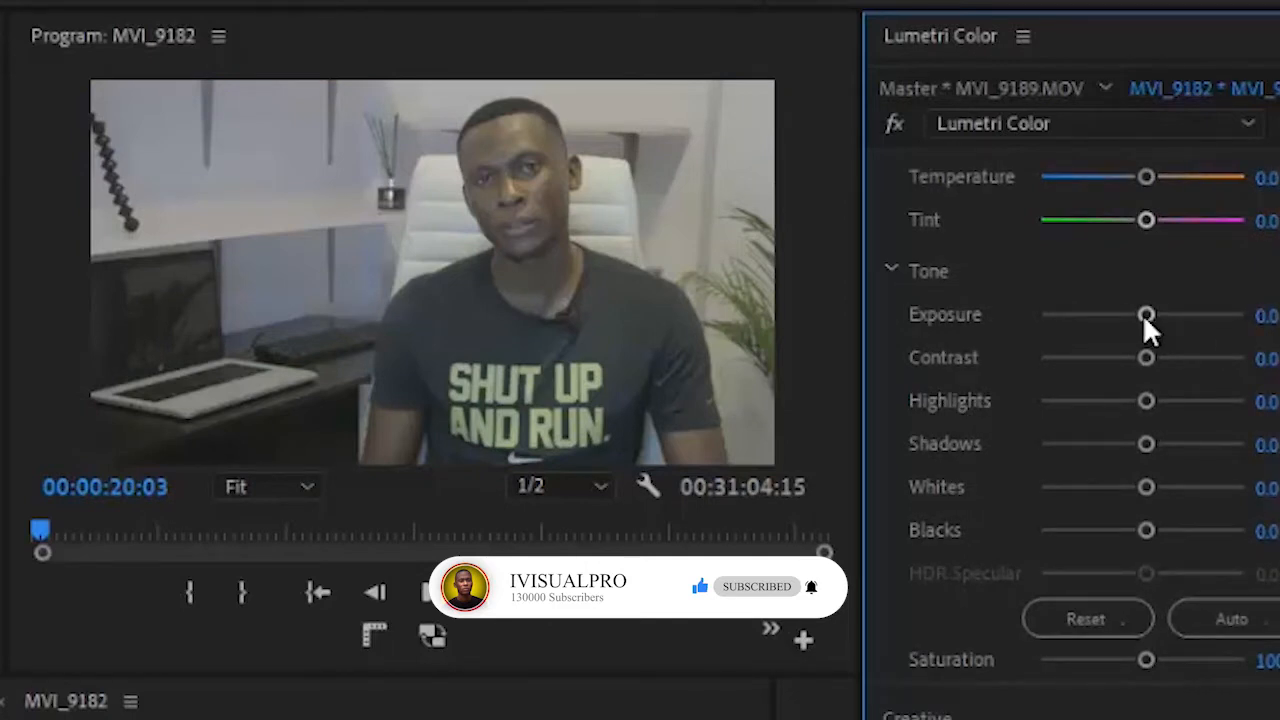
drag(1146, 318, 1192, 318)
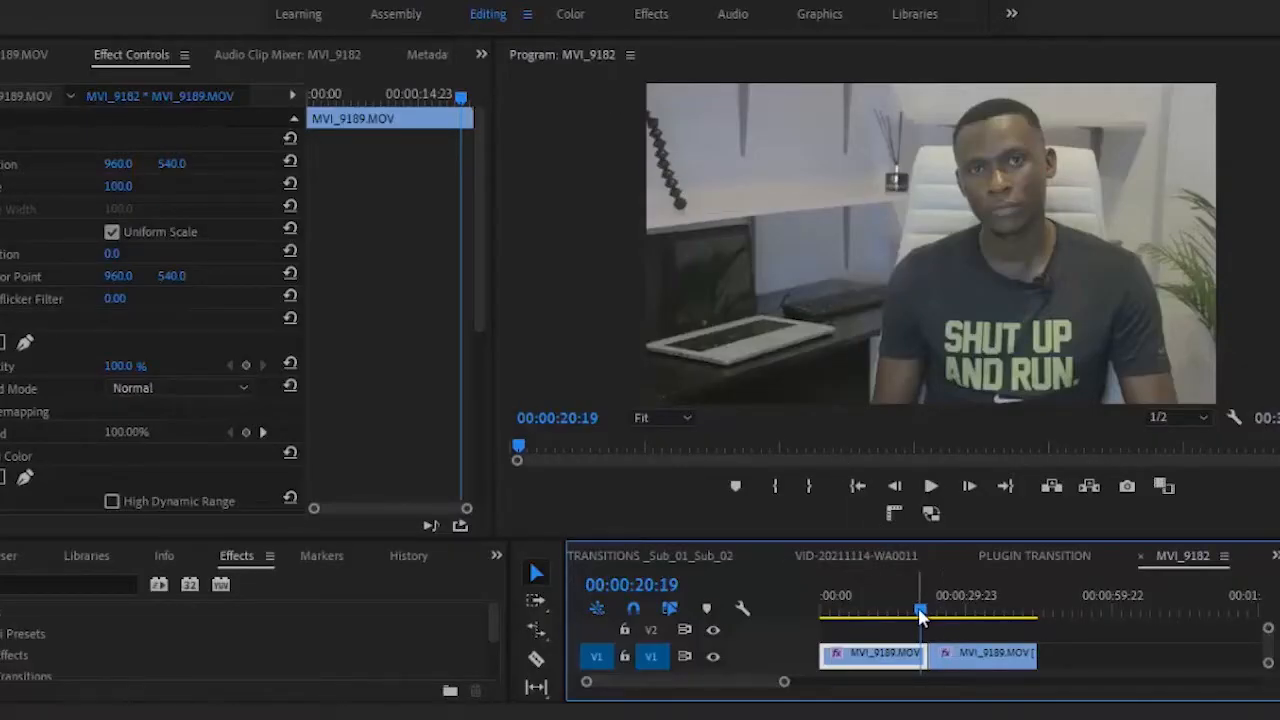
Step: Compare the look of the second MVI_9189.MOV clip with the first by scrubbing across their cut in the timeline
click(959, 659)
click(963, 612)
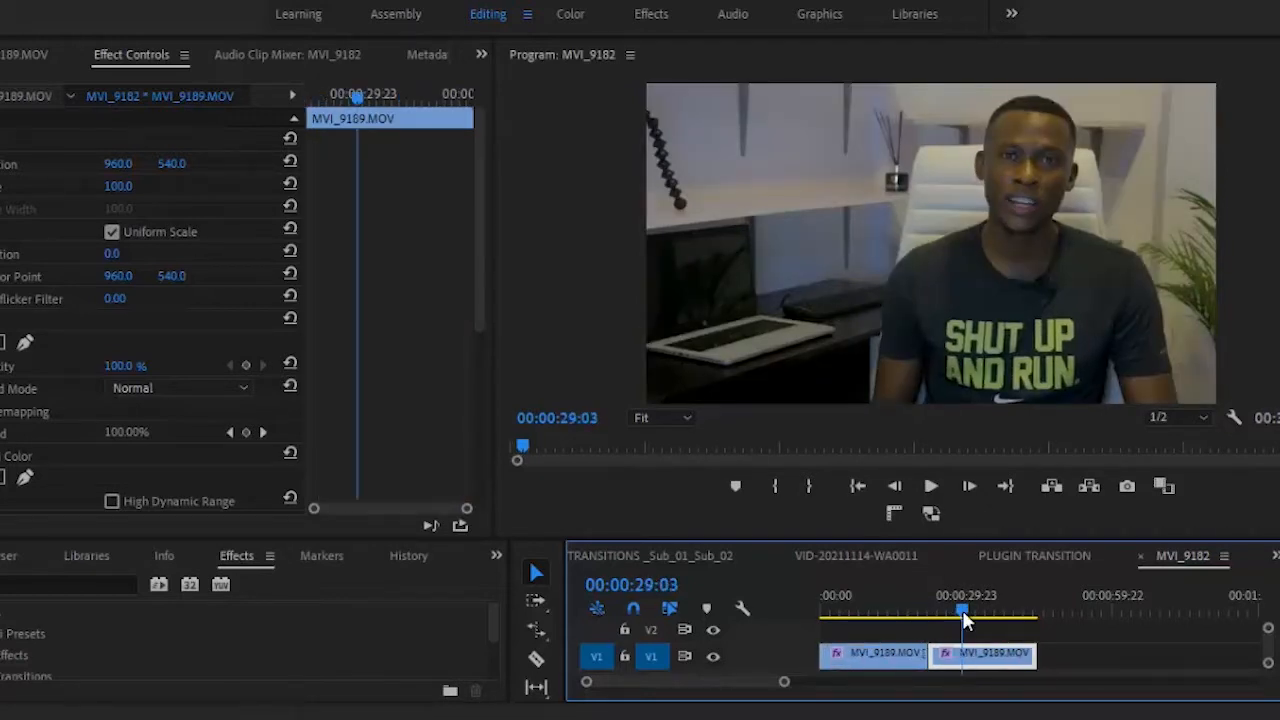
drag(963, 614, 925, 612)
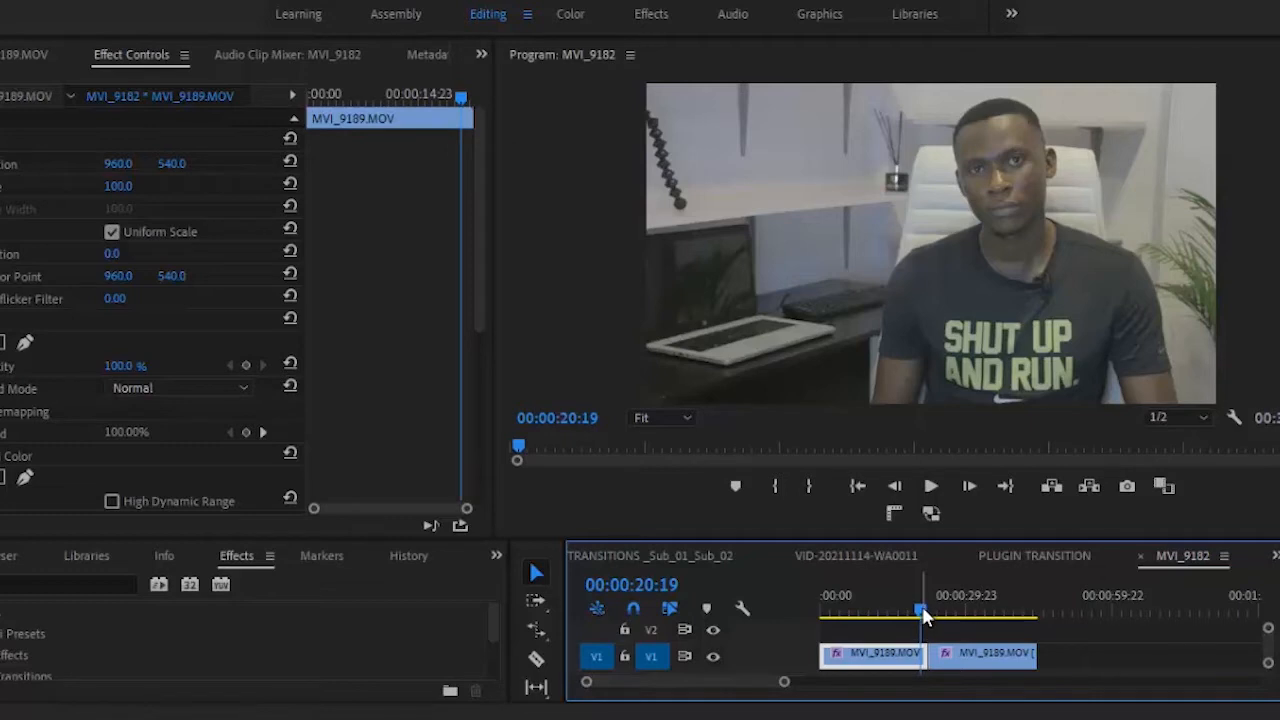
drag(926, 614, 935, 614)
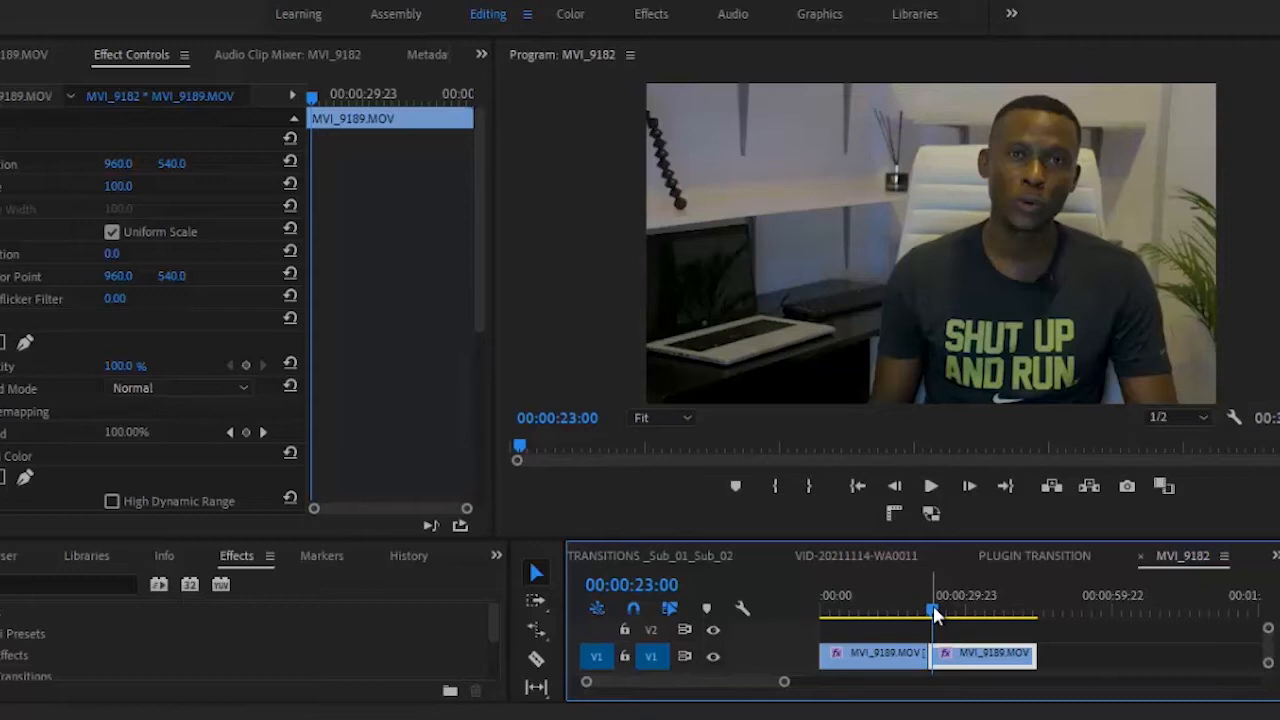
Step: Park the playhead at 00:00:20:03, select the first clip and open its Basic Correction settings in the Color workspace
drag(933, 612, 917, 605)
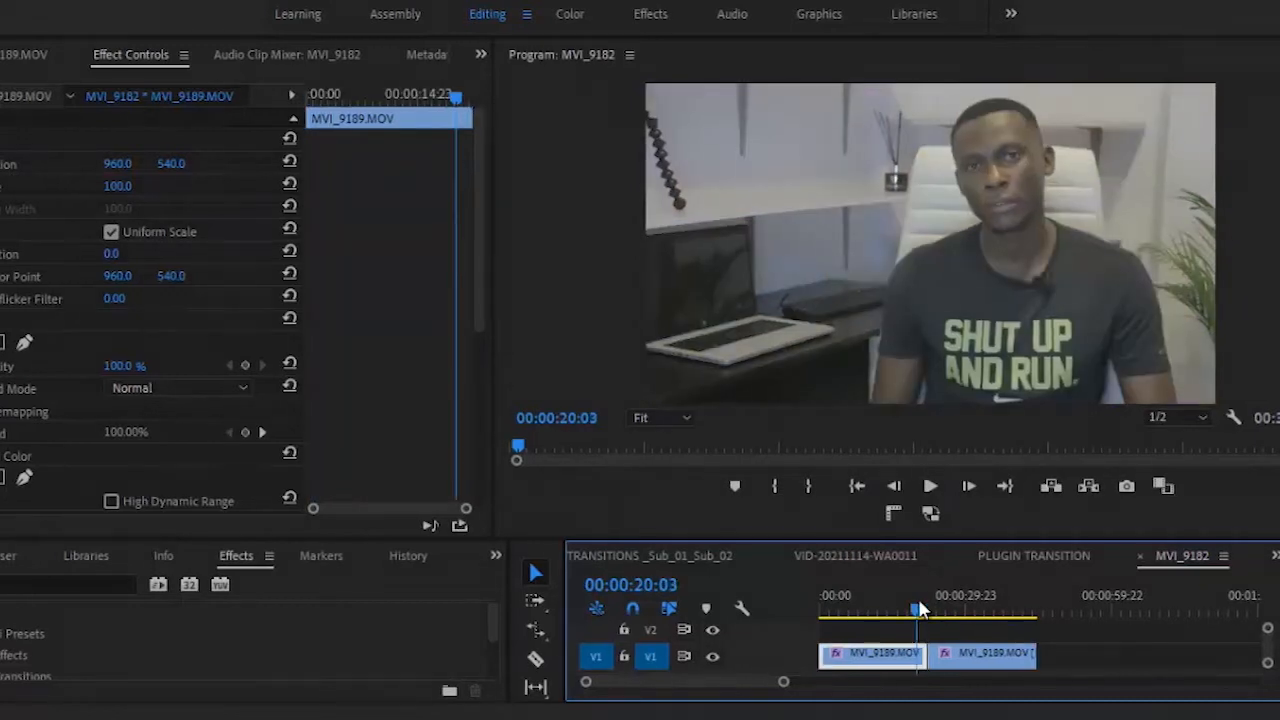
click(887, 662)
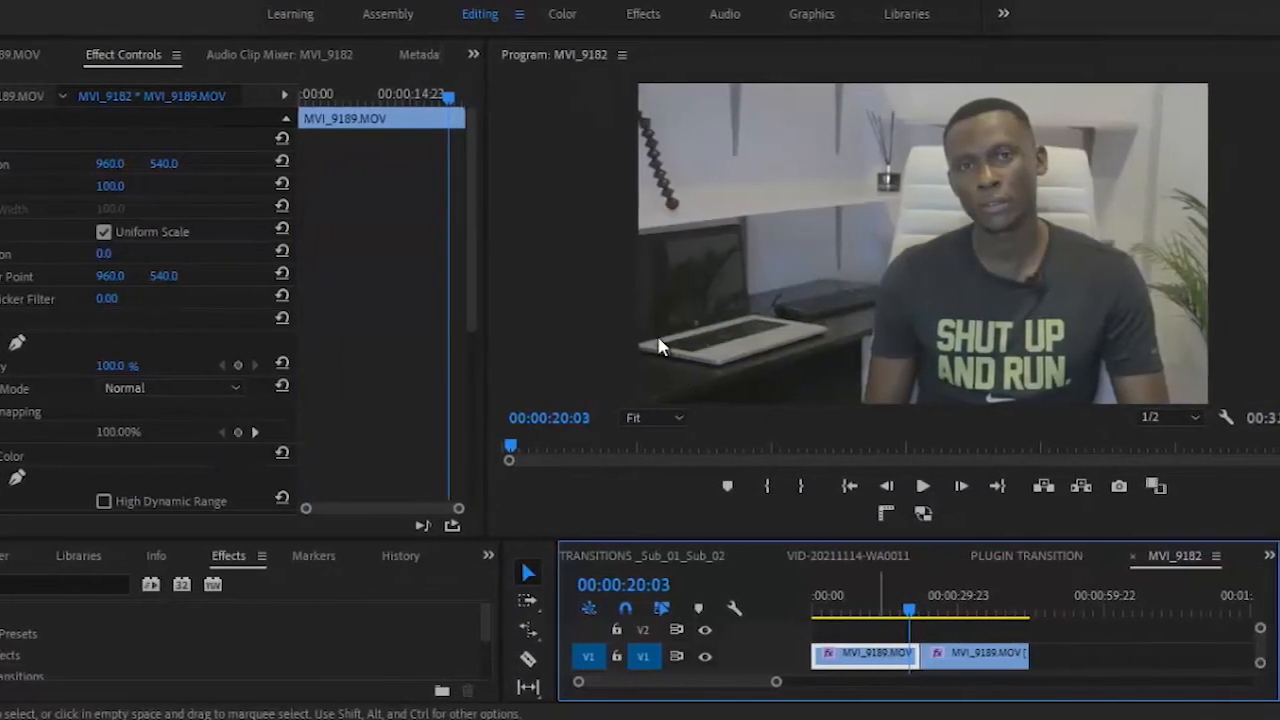
click(550, 18)
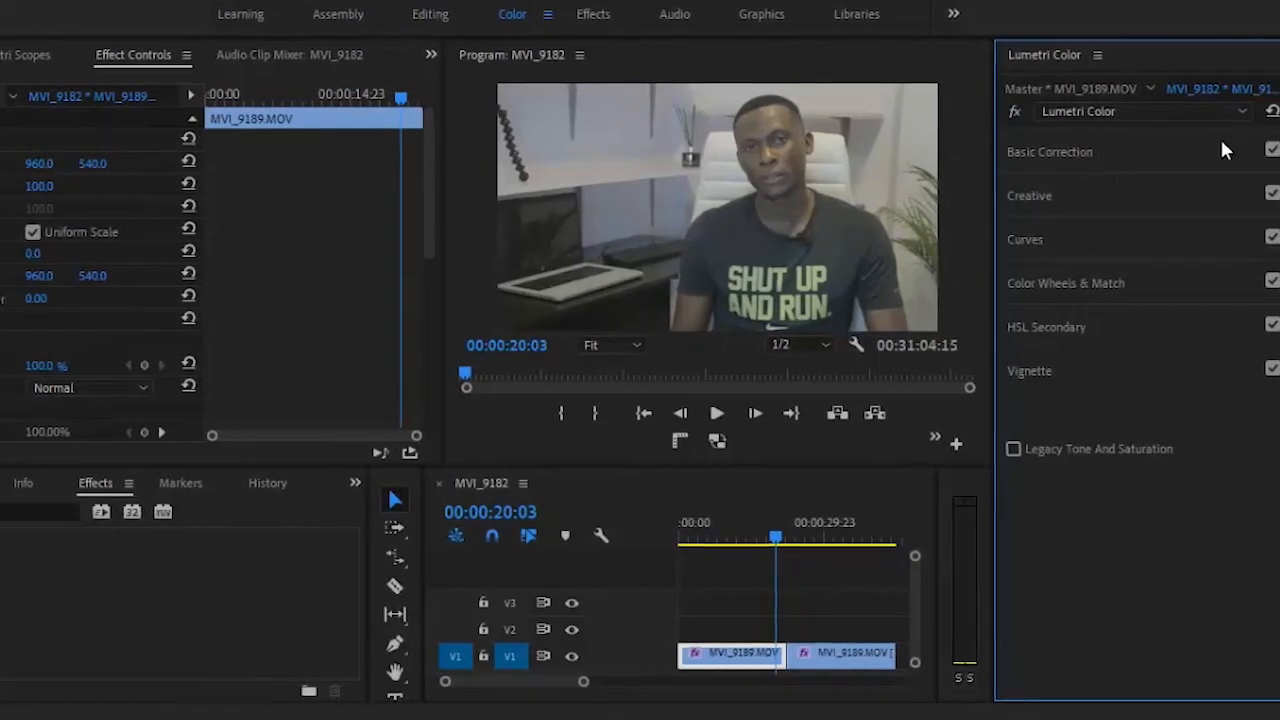
click(1067, 150)
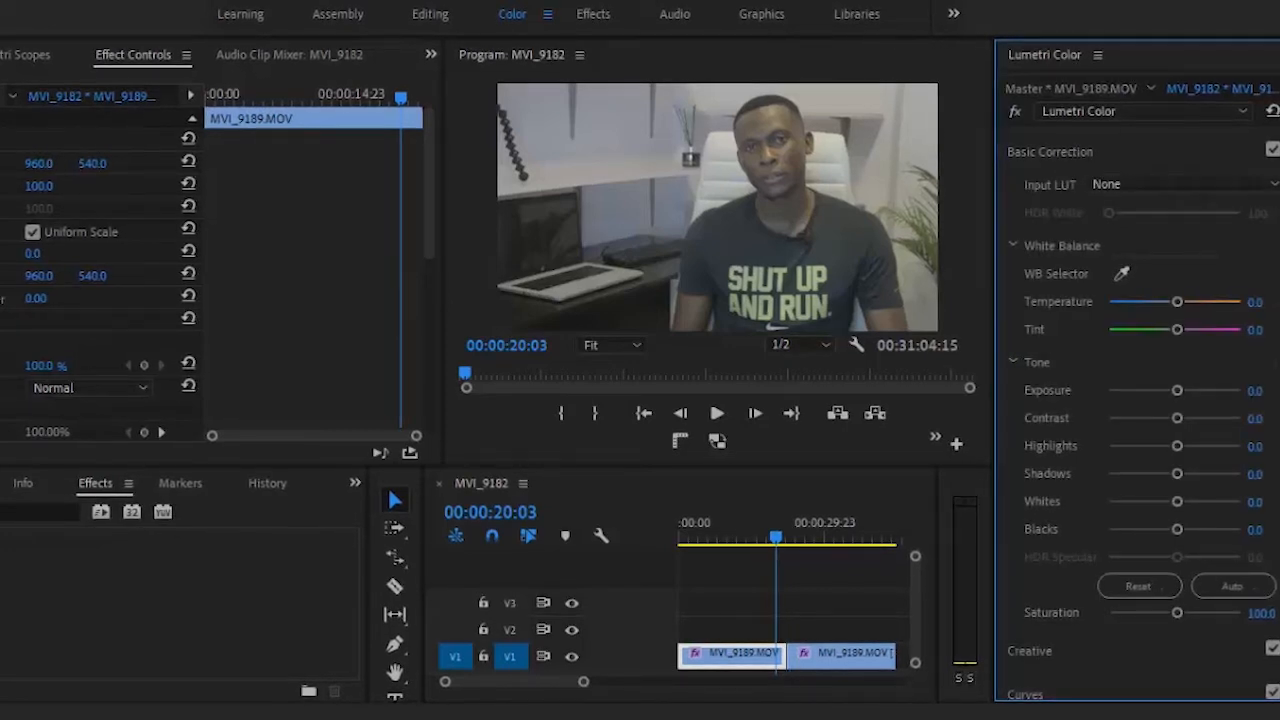
Step: Try the input LUTs ALEXA_Default_LogC2Rec709, AlexaV3_K1S1_LogC2Video_DCIP3_EE and AlexaV3_K1S1_LogC2Video_Rec709_EE on the first clip
click(1142, 179)
click(1139, 277)
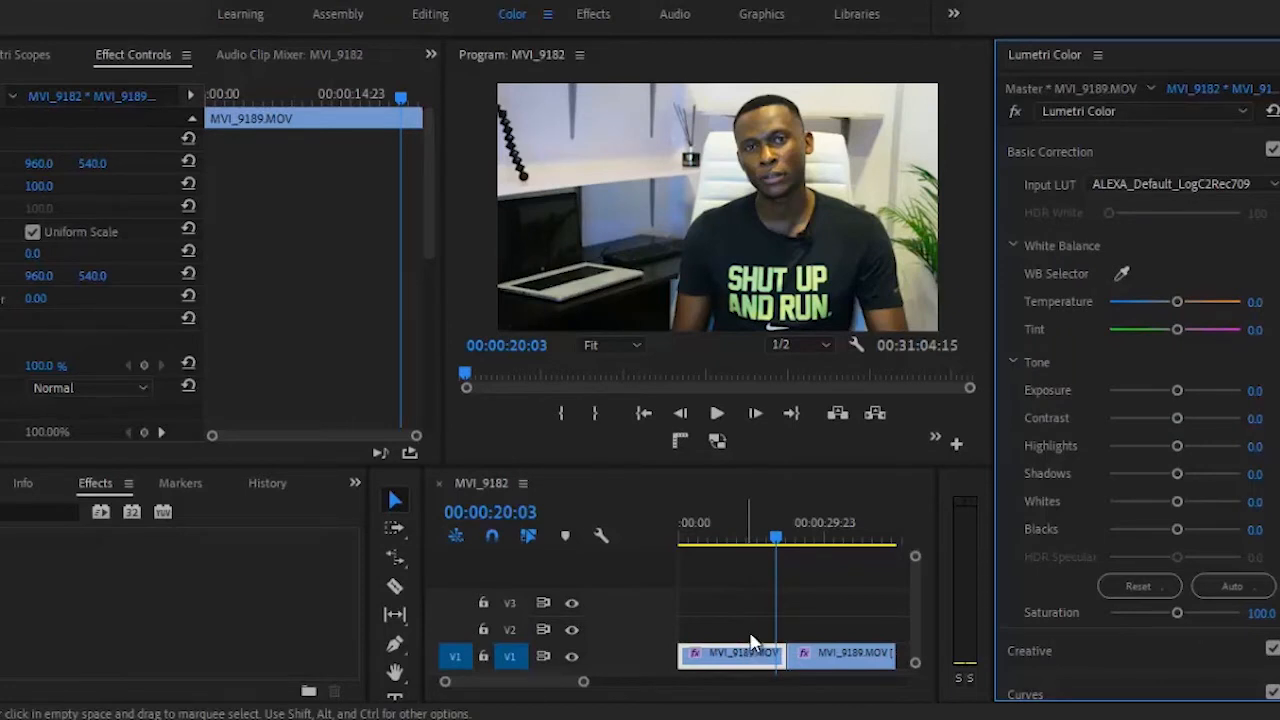
click(1203, 183)
click(1176, 303)
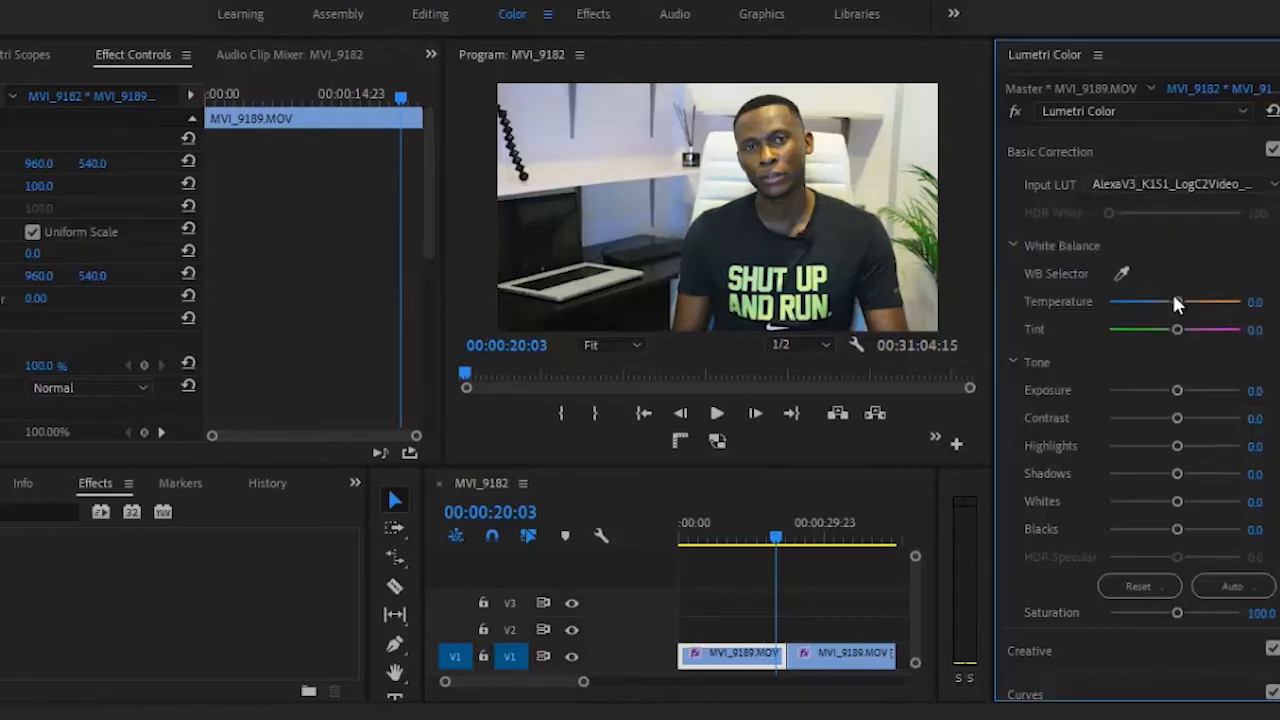
click(1161, 181)
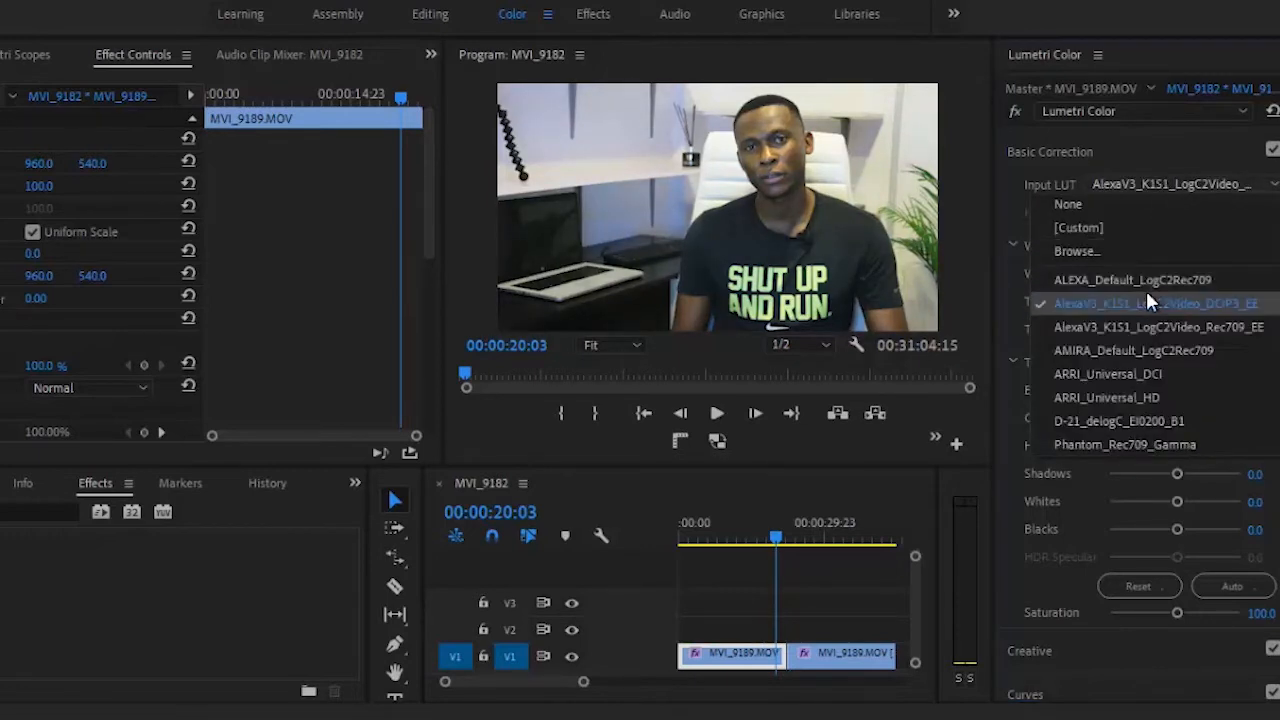
click(1138, 326)
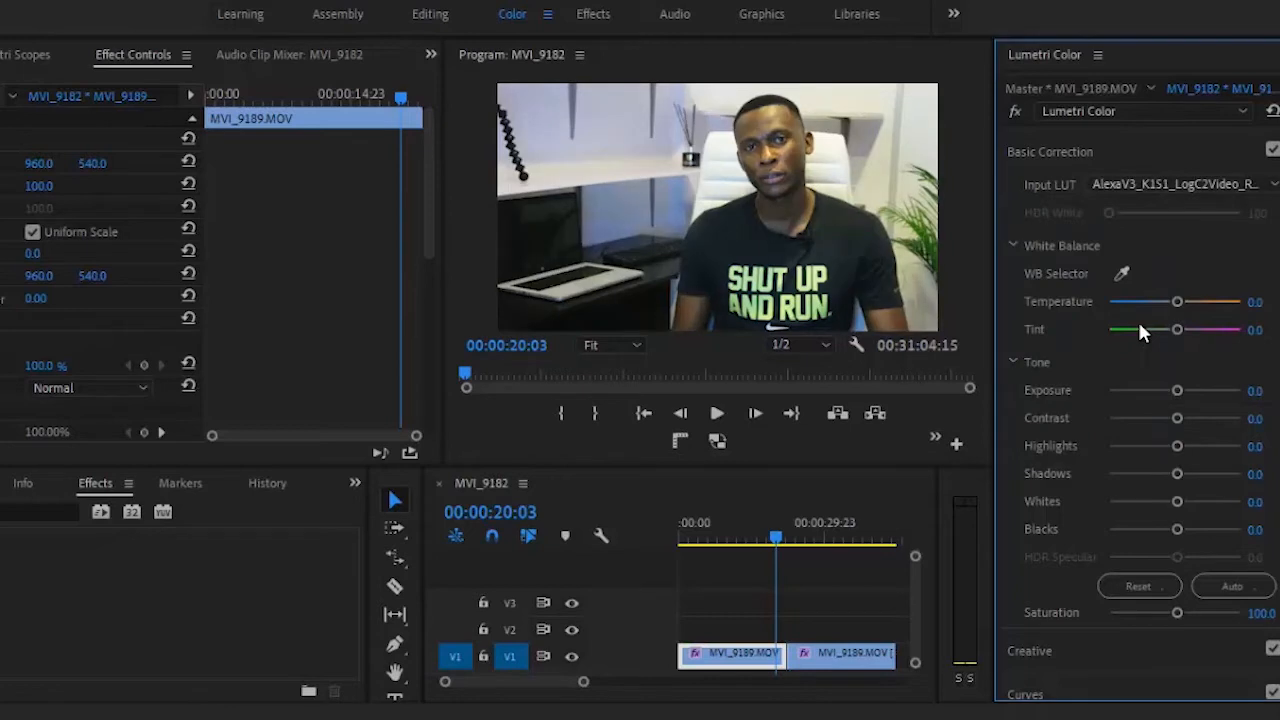
Step: Try the input LUTs AMIRA_Default_LogC2Rec709, ARRI_Universal_DCI and ARRI_Universal_HD, and return the input LUT to None
click(1155, 183)
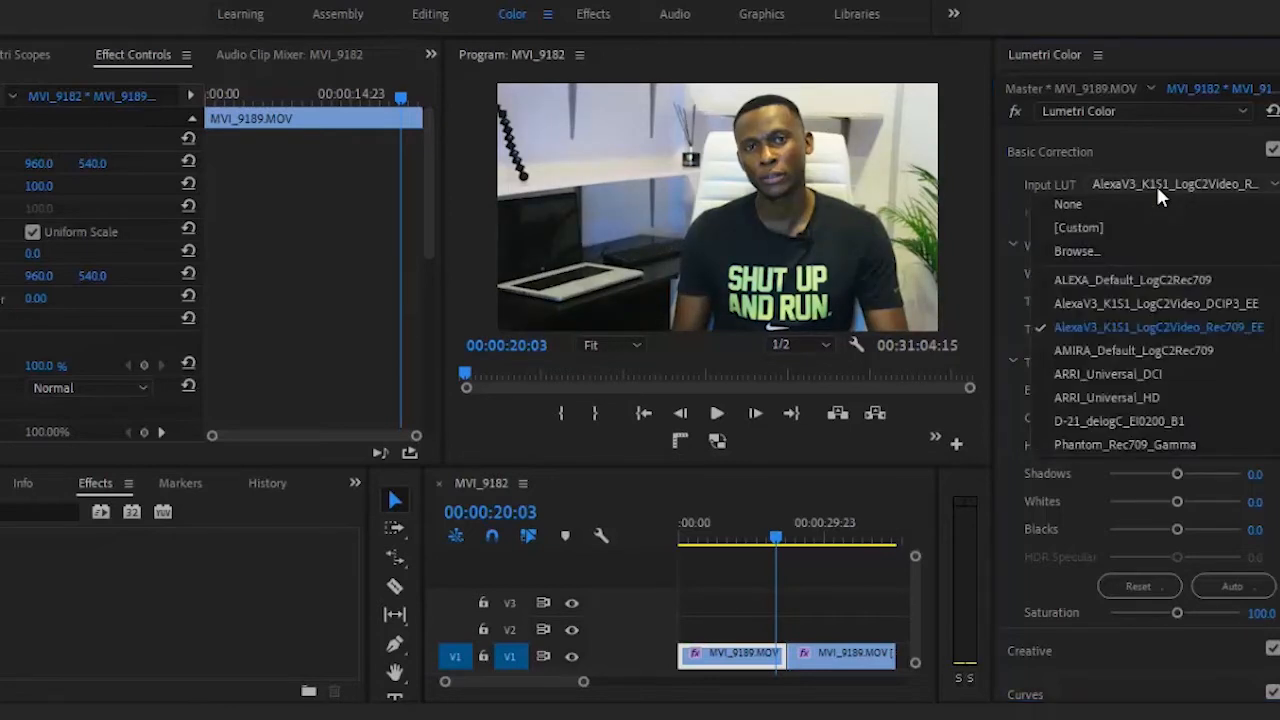
click(1146, 341)
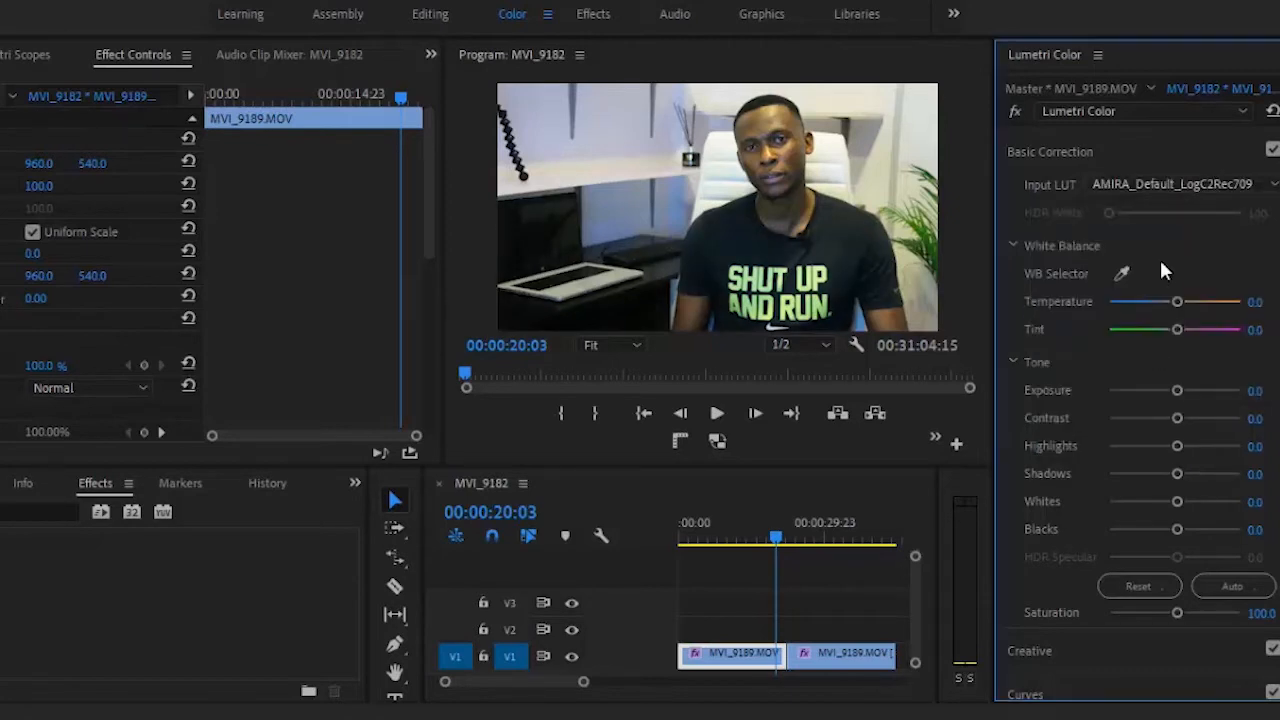
click(1184, 178)
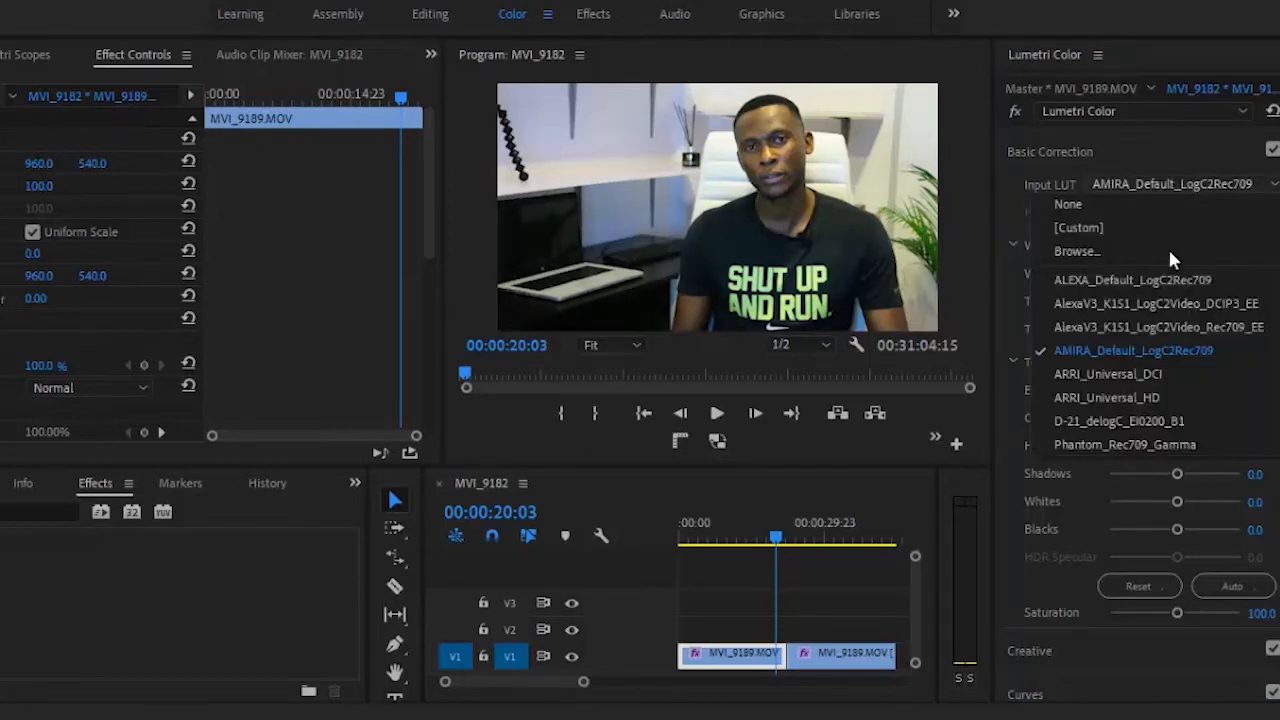
click(1138, 373)
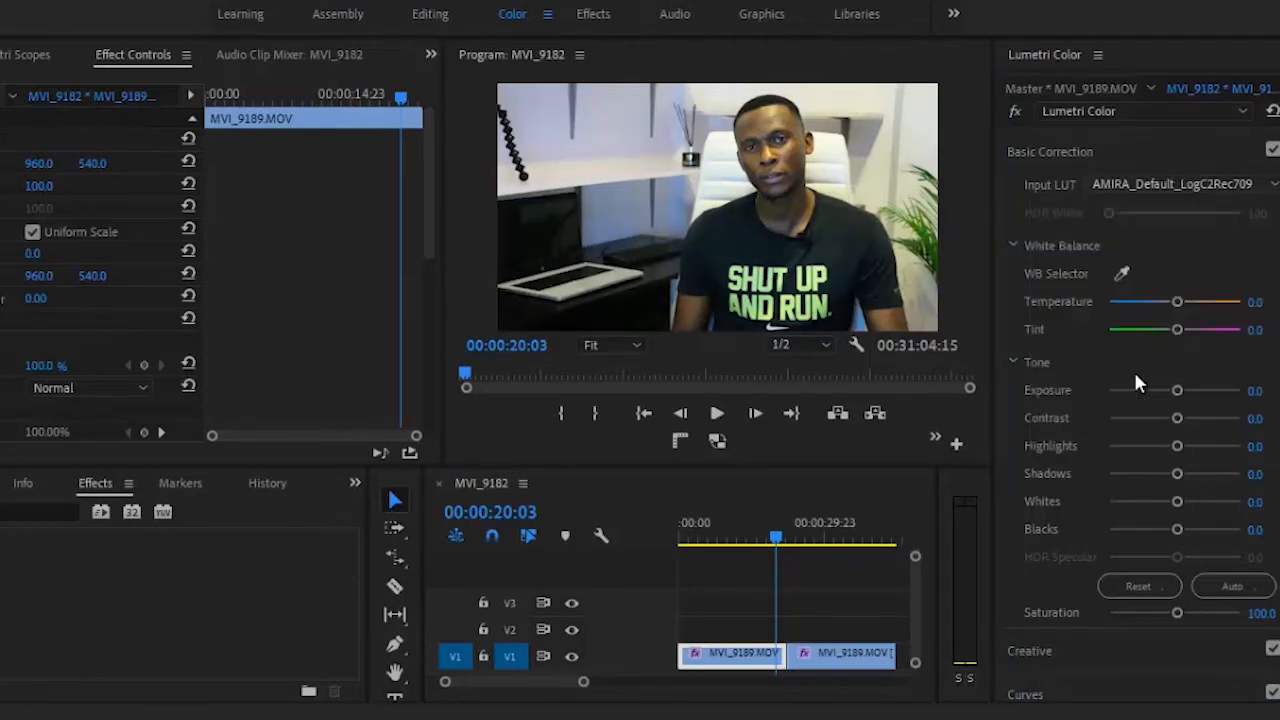
click(1179, 192)
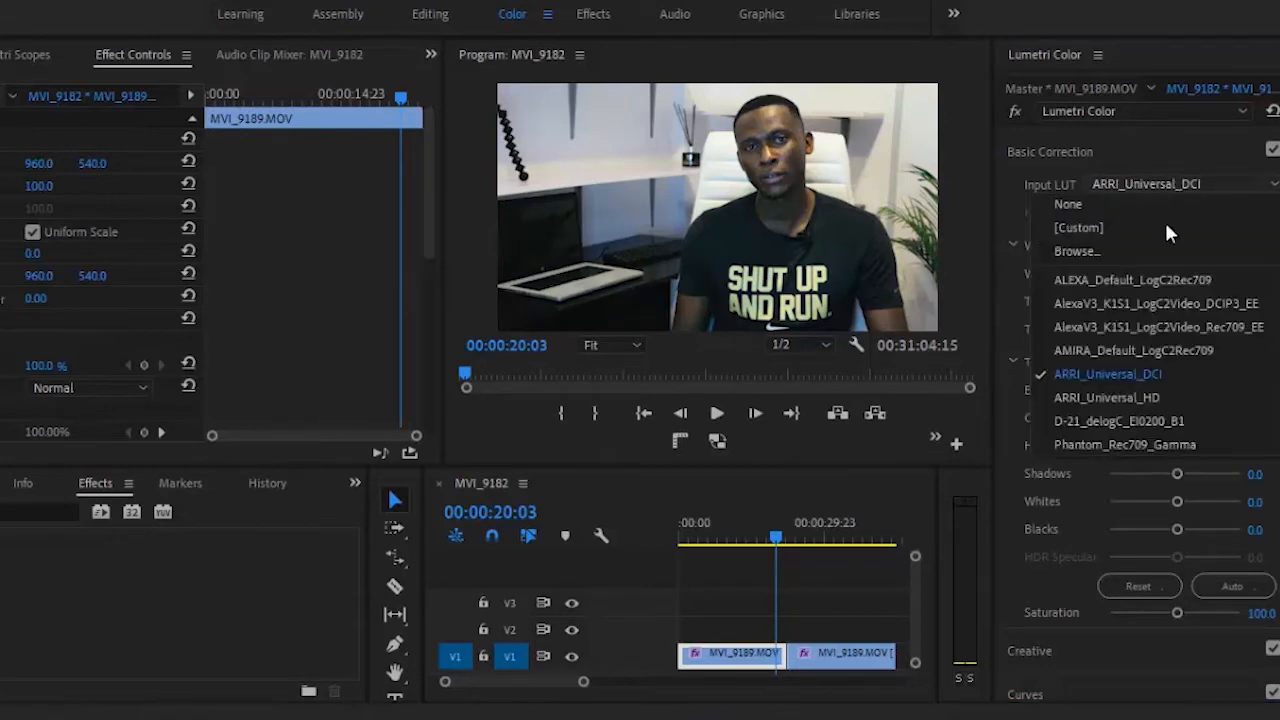
click(1127, 392)
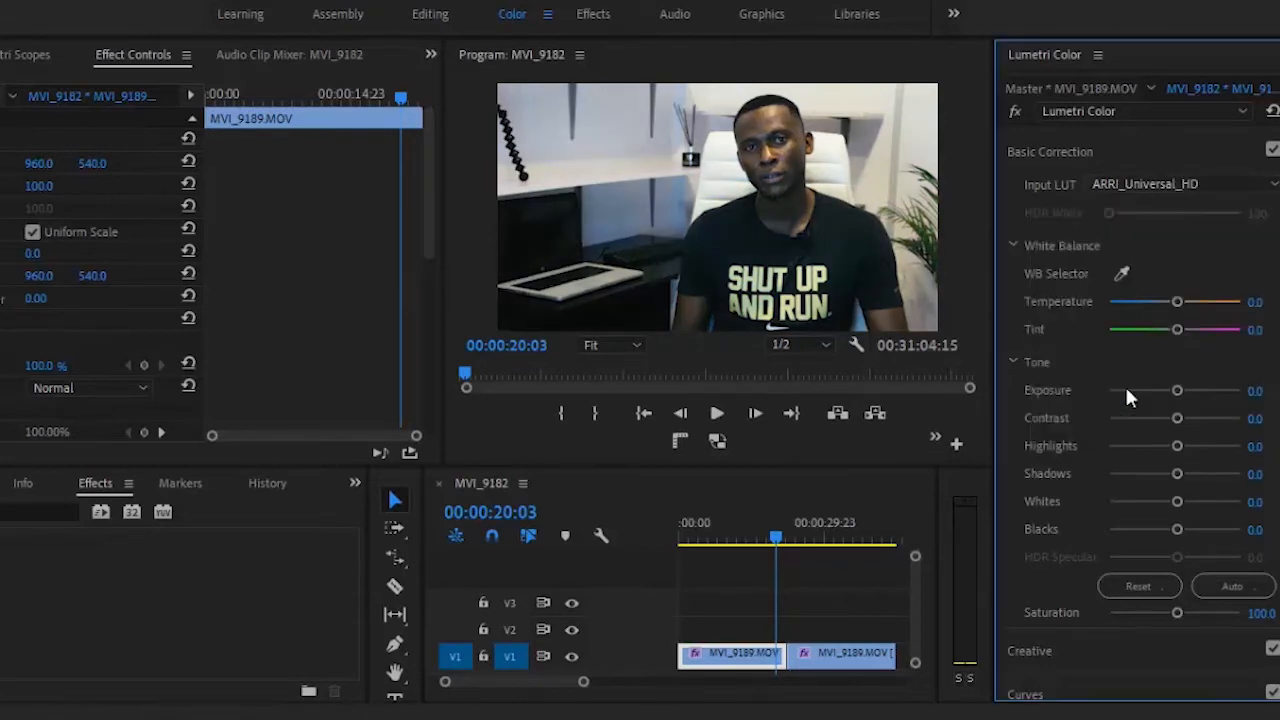
click(1174, 174)
click(1112, 191)
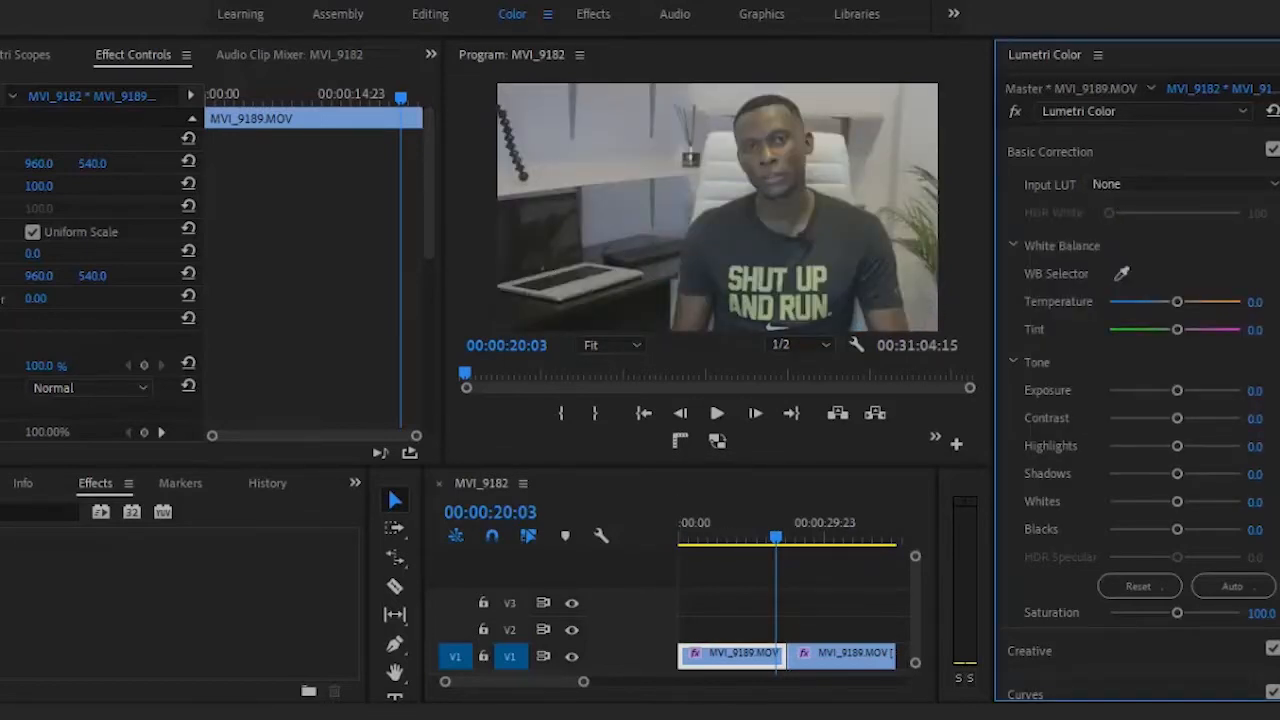
Step: Try cooler and warmer white balance temperatures on the clip and reset the temperature to its default
scroll(1248, 295, down, 4)
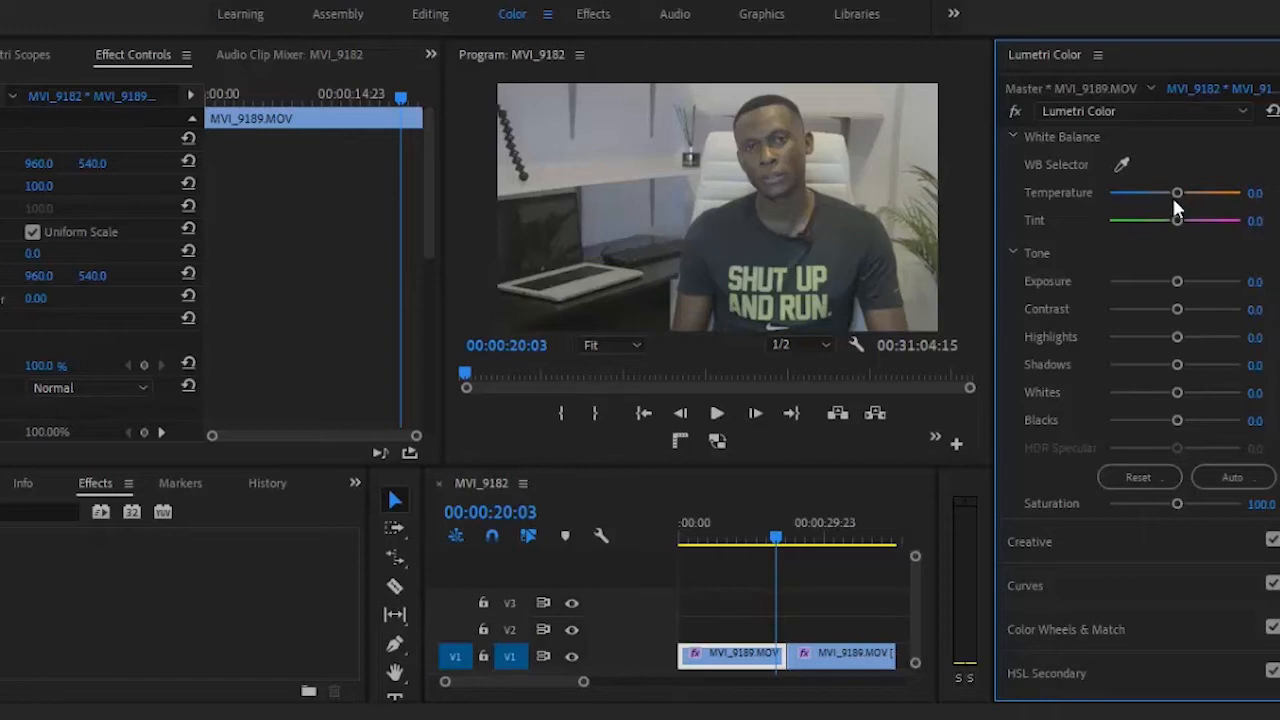
drag(1172, 192, 1125, 196)
drag(1127, 195, 1202, 198)
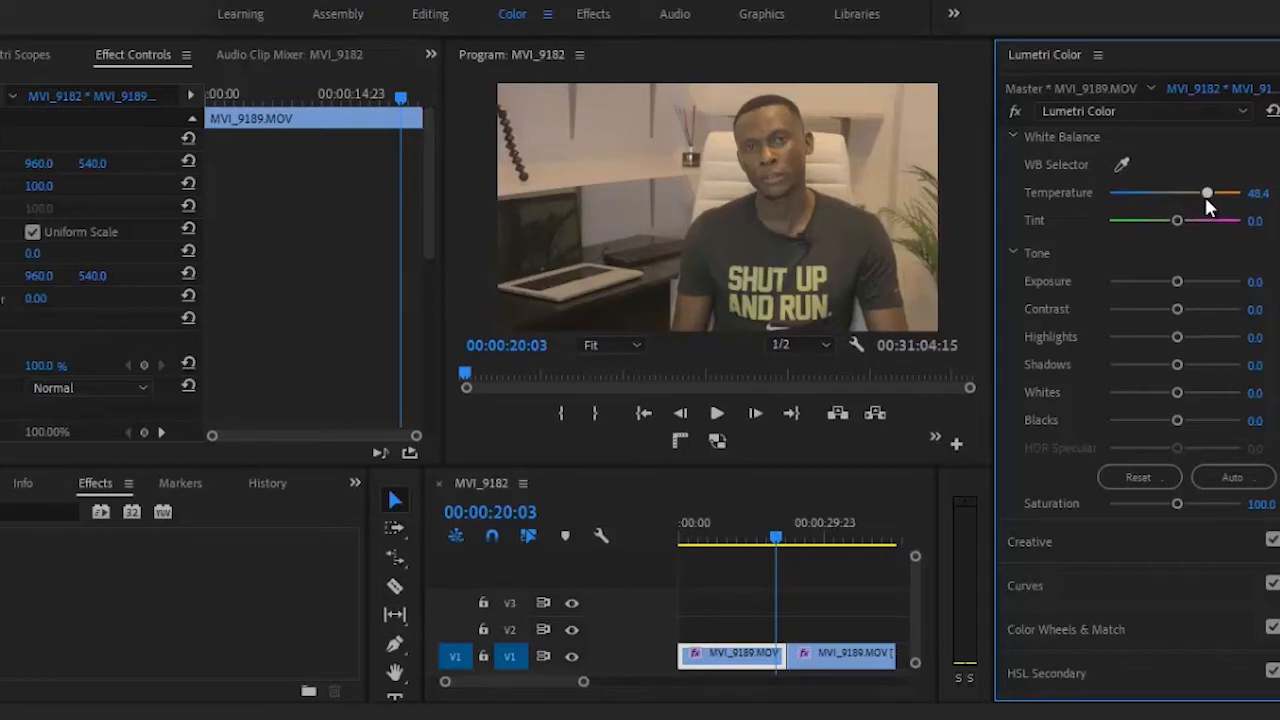
drag(1206, 199, 1198, 196)
drag(1196, 195, 1152, 200)
double_click(1151, 193)
Step: Try an exposure of 2.5 on the clip and reset the exposure to its default
scroll(1151, 193, down, 1)
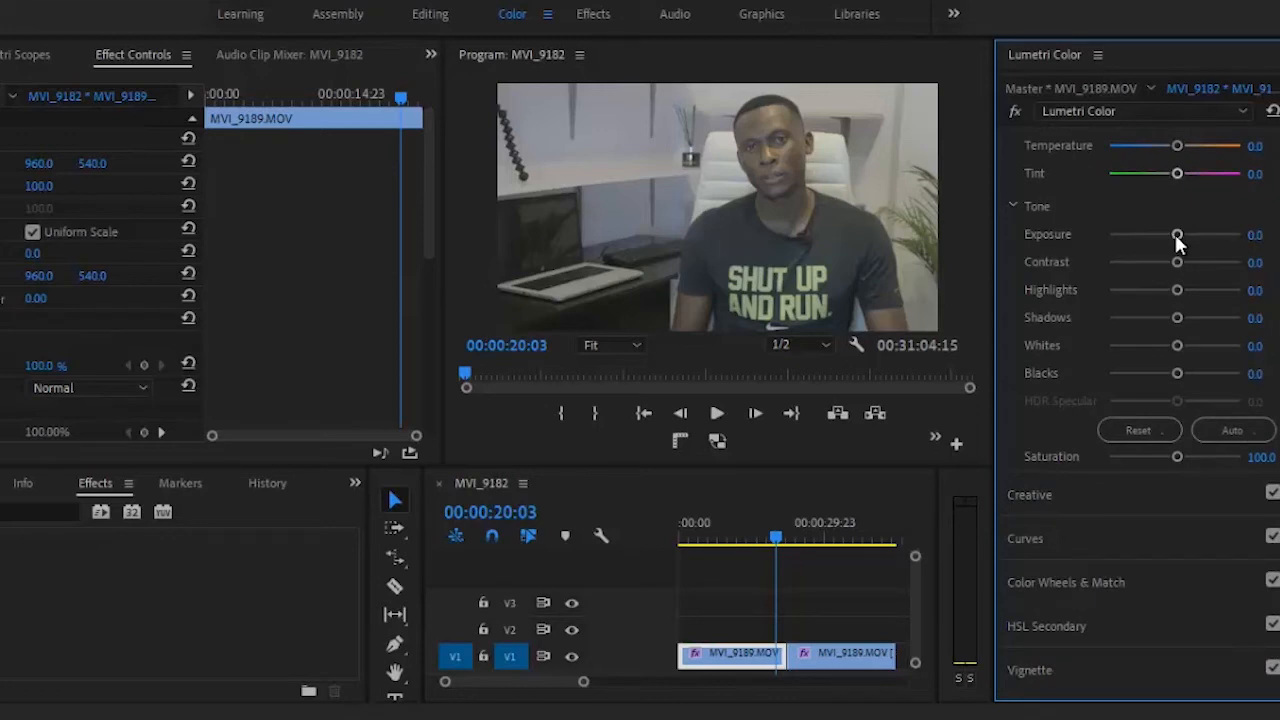
drag(1176, 236, 1208, 238)
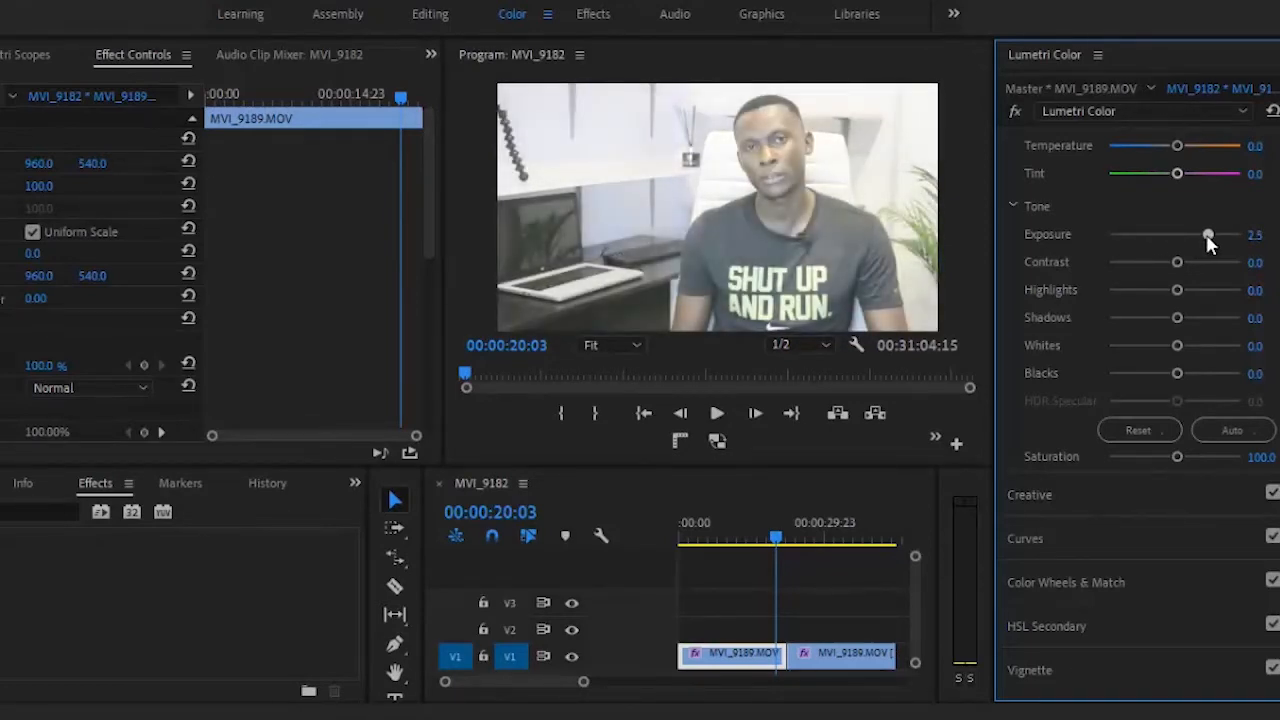
double_click(1208, 236)
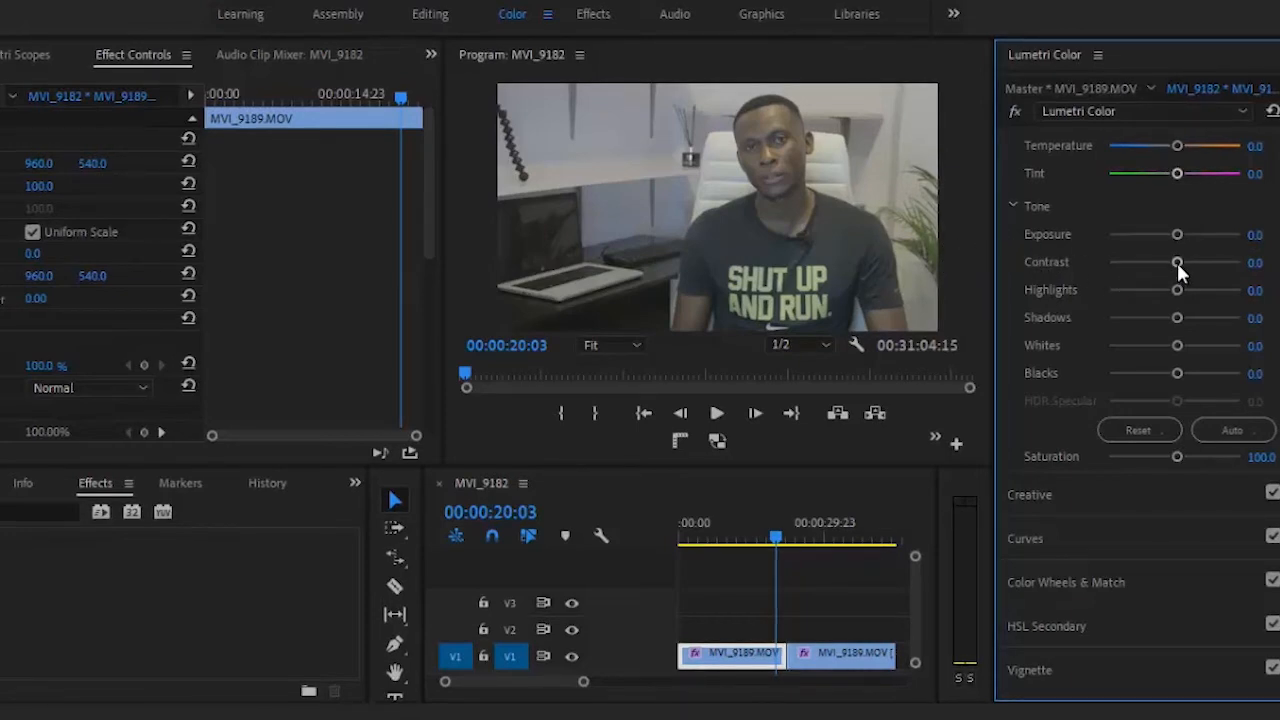
Step: Try small contrast and blacks adjustments on the clip and reset the blacks to their default
mouse_move(1178, 266)
mouse_down()
mouse_move(1252, 266)
mouse_move(1176, 265)
mouse_up()
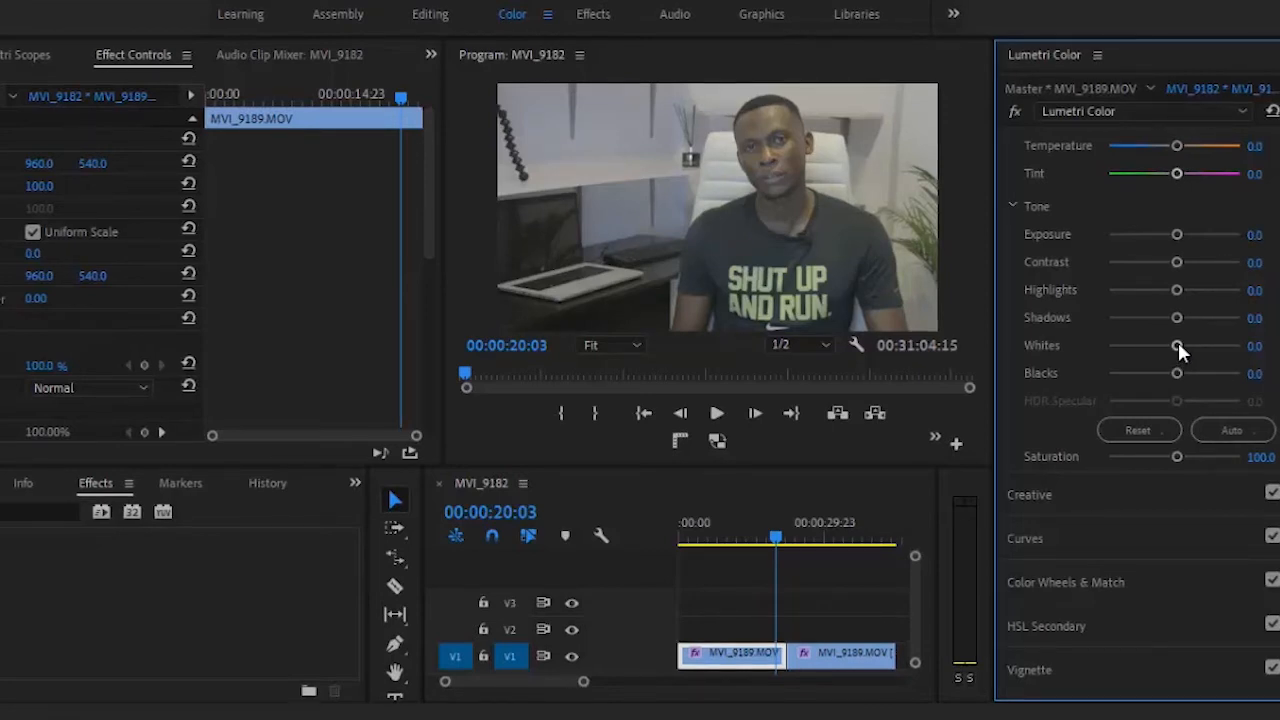
mouse_move(1176, 372)
mouse_down()
mouse_move(1217, 372)
mouse_move(1118, 378)
mouse_move(1180, 377)
mouse_up()
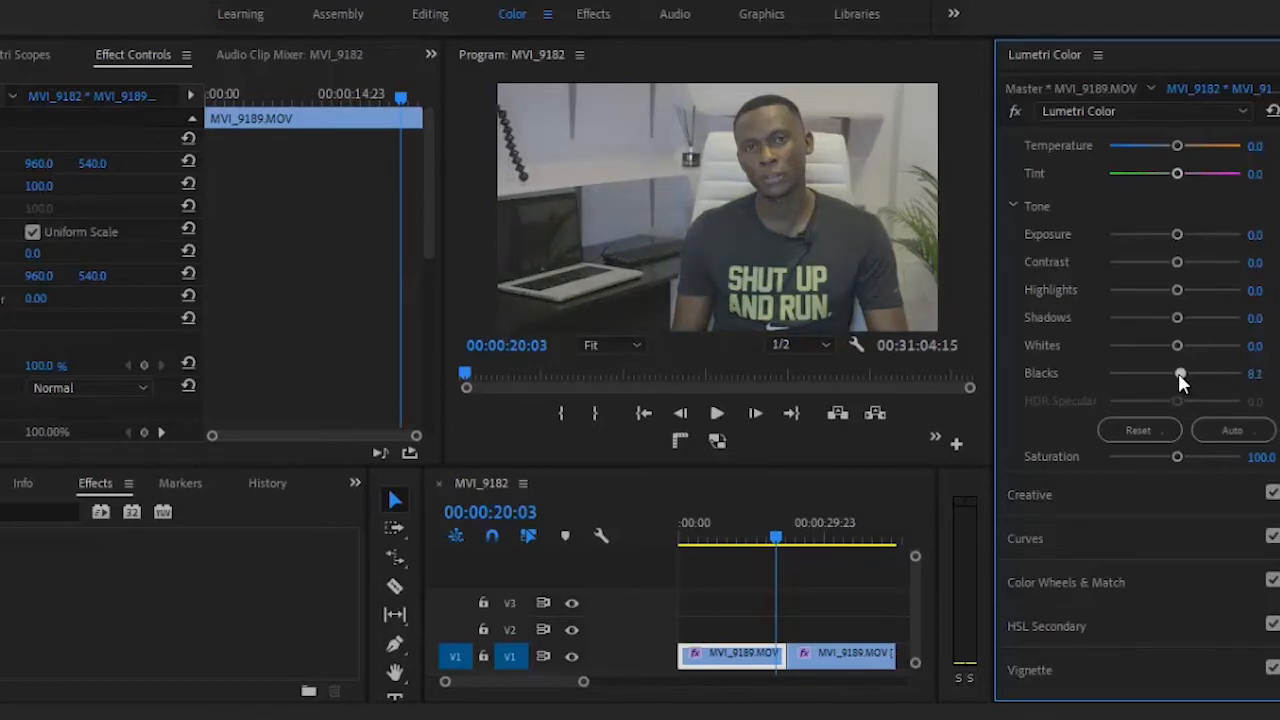
double_click(1179, 373)
Step: Set the clip's saturation to 145.7 in Basic Correction
drag(1176, 456, 1213, 466)
mouse_move(1216, 466)
mouse_down()
mouse_move(1236, 465)
mouse_move(1212, 458)
mouse_up()
scroll(1140, 400, up, 1)
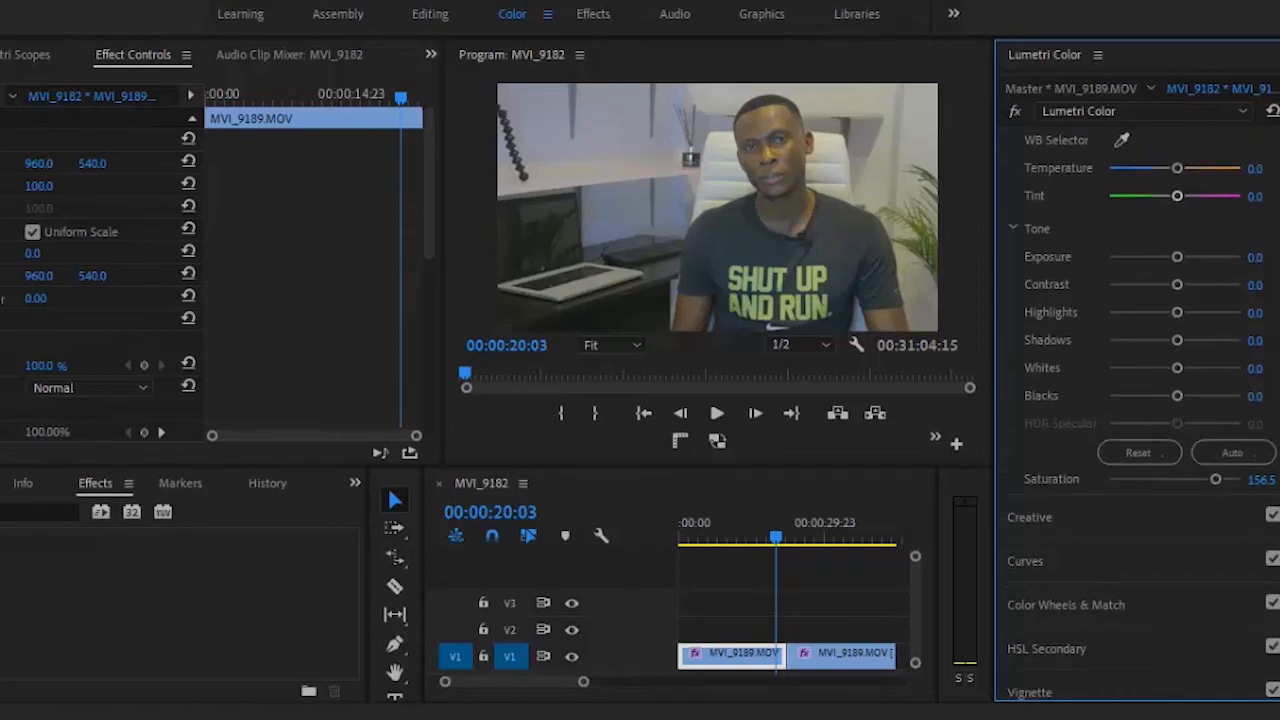
click(1262, 480)
text(140)
key(Return)
Step: Set the clip's tone values to Blacks -25.9, Whites 50.6, Shadows -23.5 and Contrast 43.5
click(1253, 395)
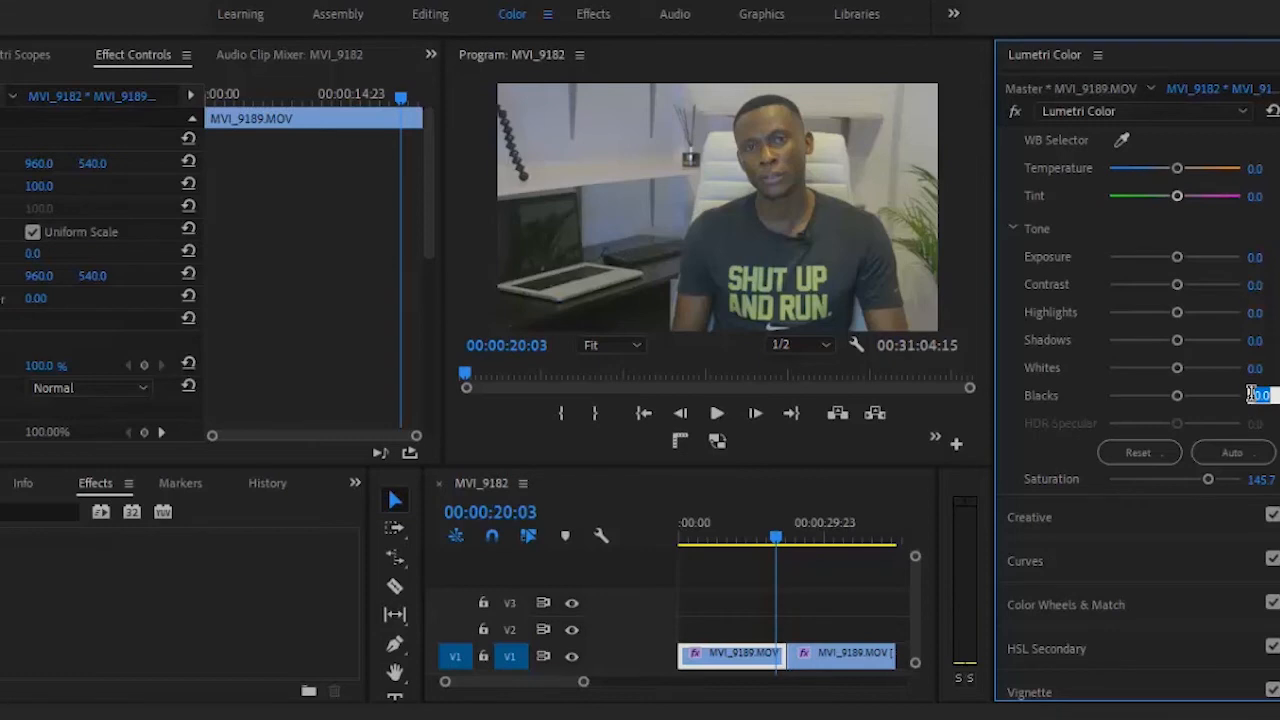
text(-25)
text(.9)
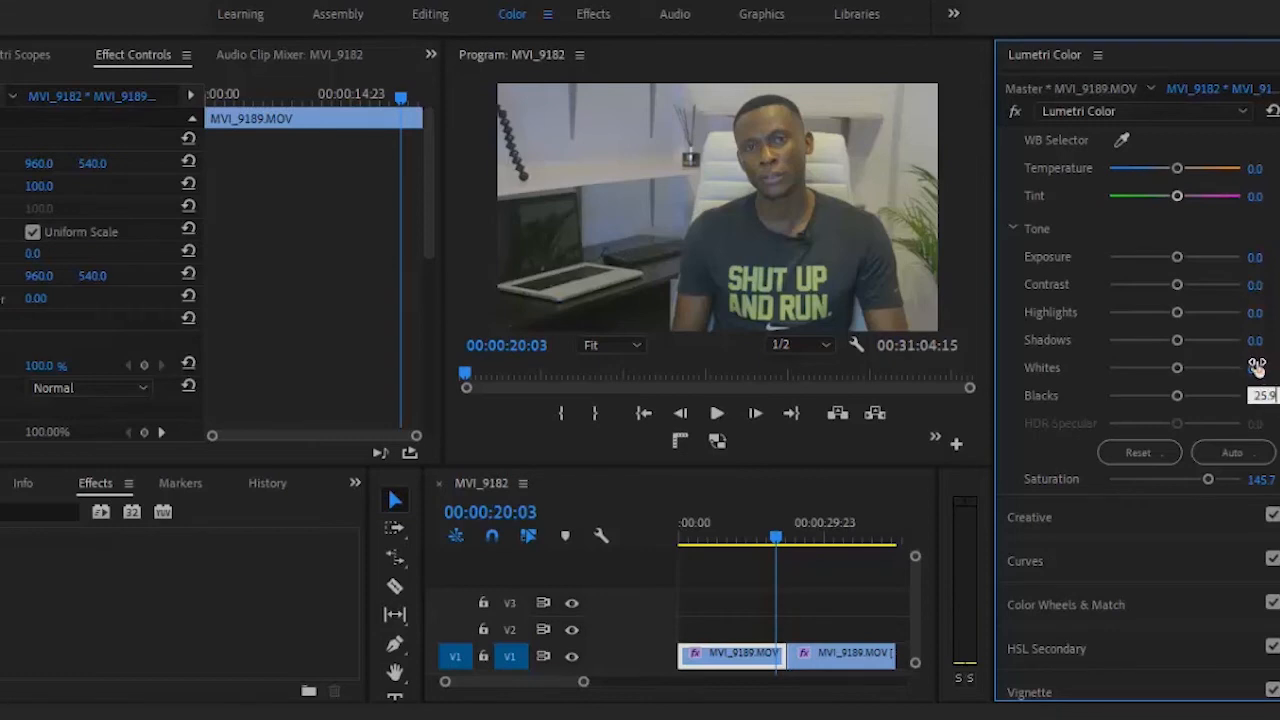
click(1256, 366)
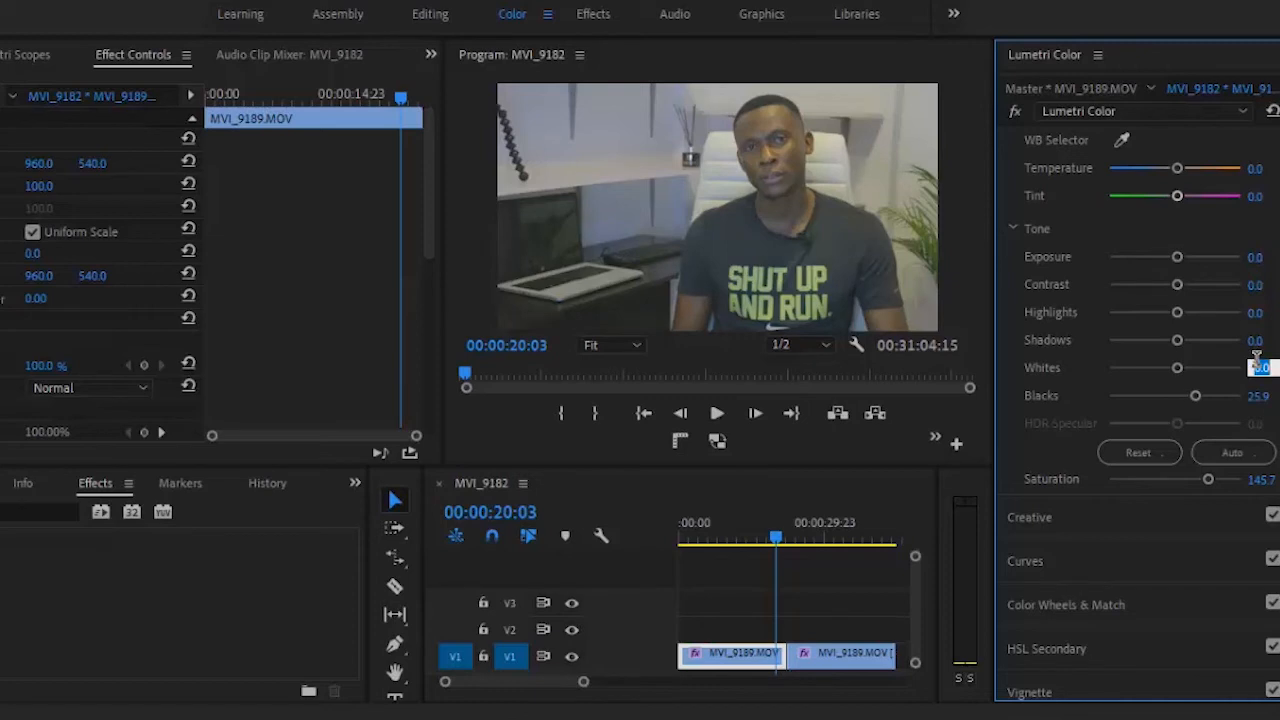
text(30.)
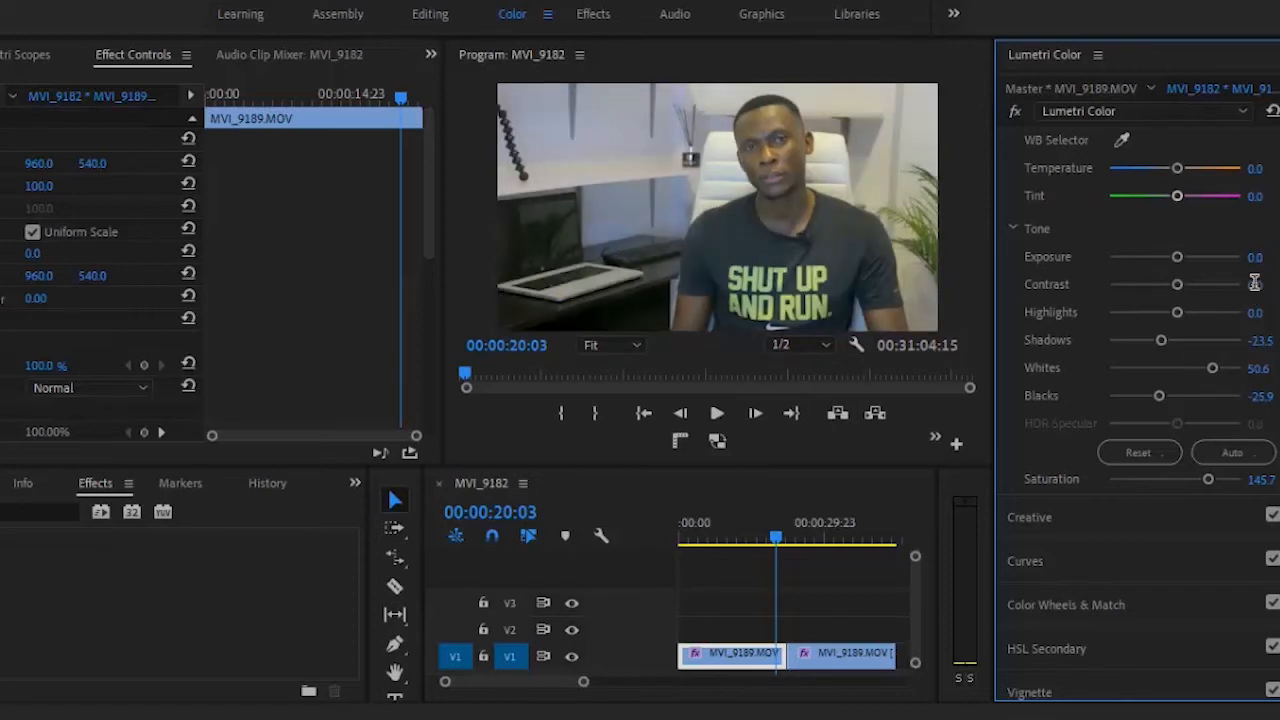
click(1255, 283)
drag(1177, 285, 1204, 291)
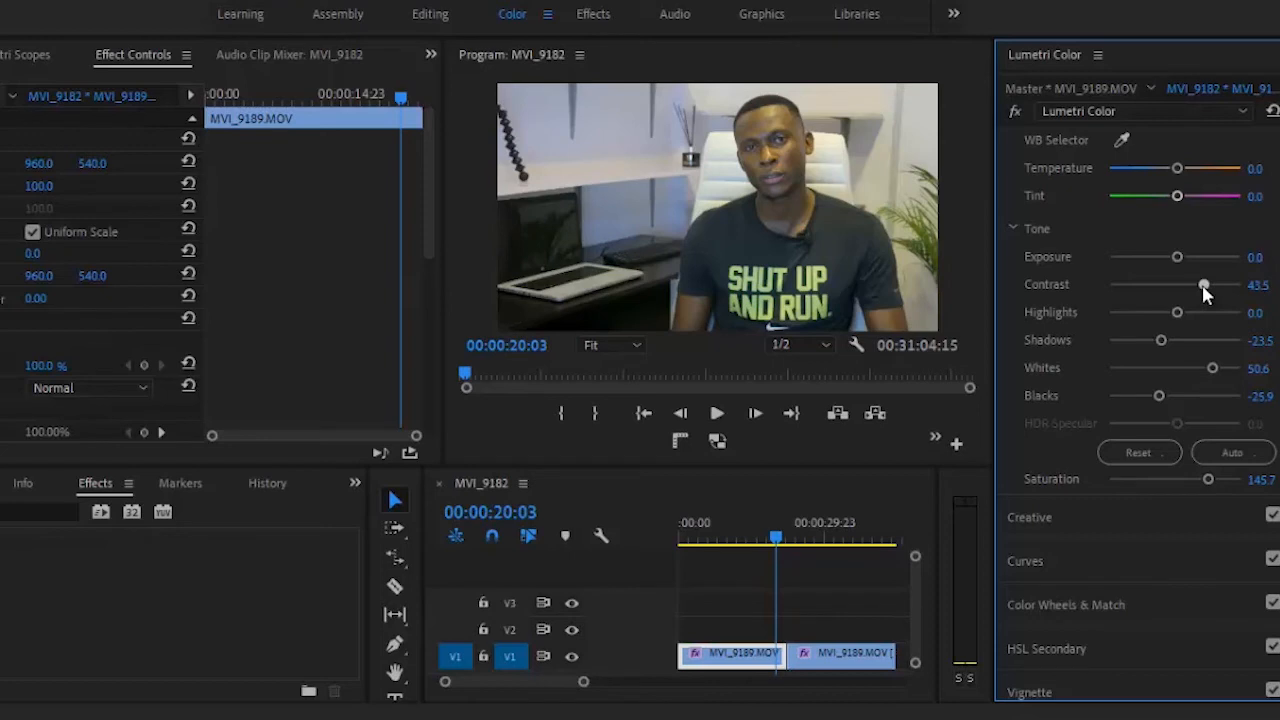
Step: Set the clip's exposure to -0.1 and its white balance temperature to -6.2 in Basic Correction
drag(1204, 291, 1204, 292)
click(1256, 256)
text(0.01)
key(BackSpace)
text(.1)
key(Return)
click(1254, 165)
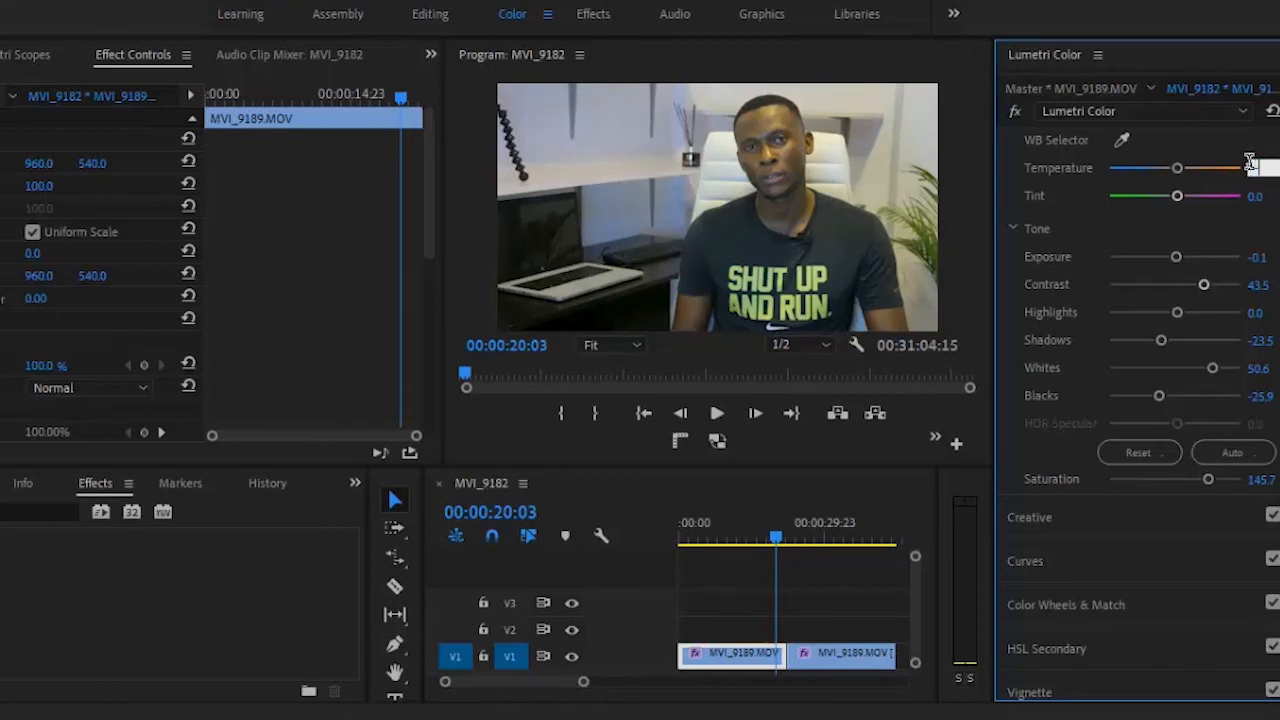
key(Return)
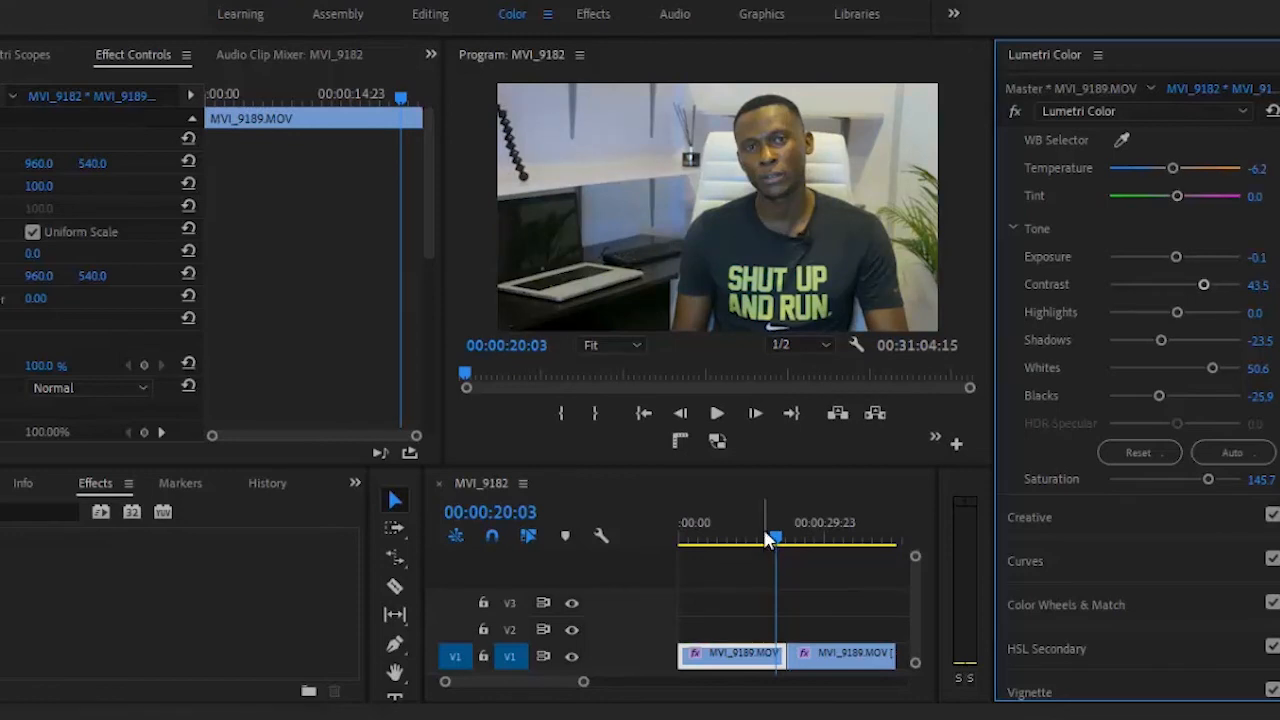
Step: Move the playhead back to 00:00:12:11 and check the Lumetri Color correction on that frame
mouse_move(778, 548)
mouse_down()
mouse_move(805, 542)
mouse_move(764, 549)
mouse_move(835, 540)
mouse_move(762, 538)
mouse_up()
mouse_move(753, 541)
mouse_down()
mouse_move(718, 541)
mouse_move(764, 541)
mouse_move(722, 549)
mouse_move(695, 535)
mouse_move(777, 537)
mouse_move(742, 536)
mouse_up()
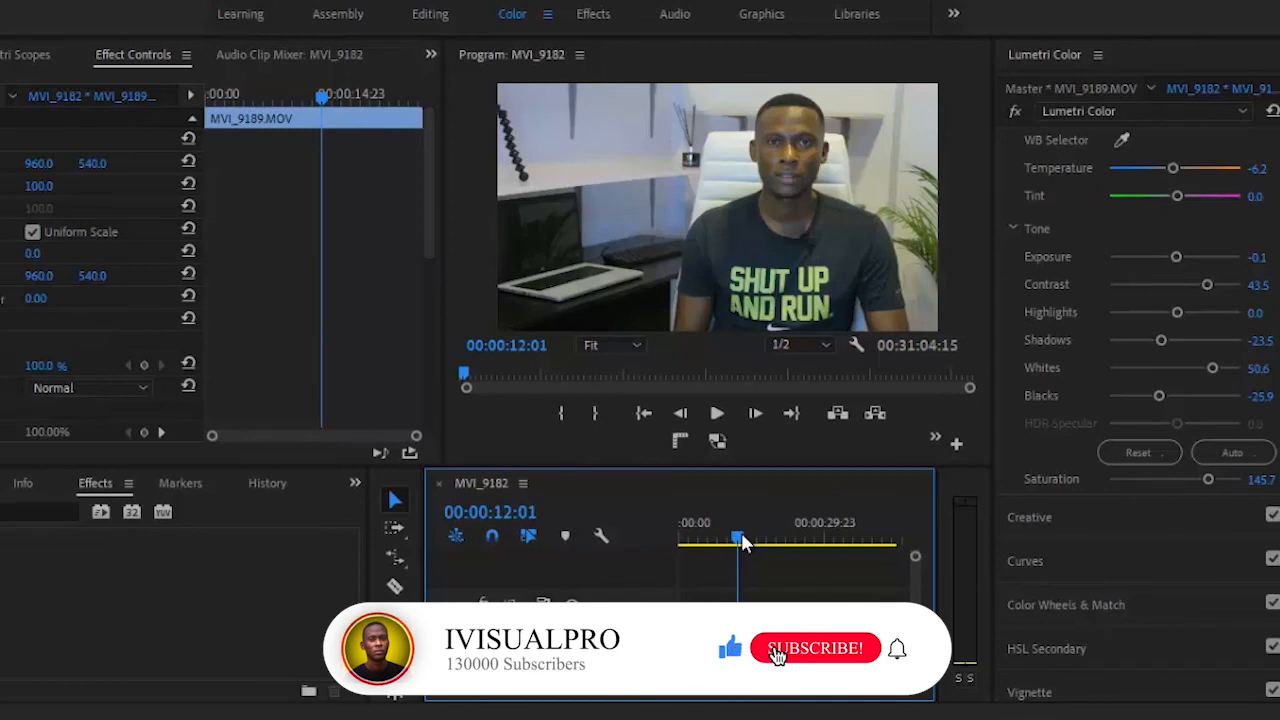
drag(741, 536, 743, 536)
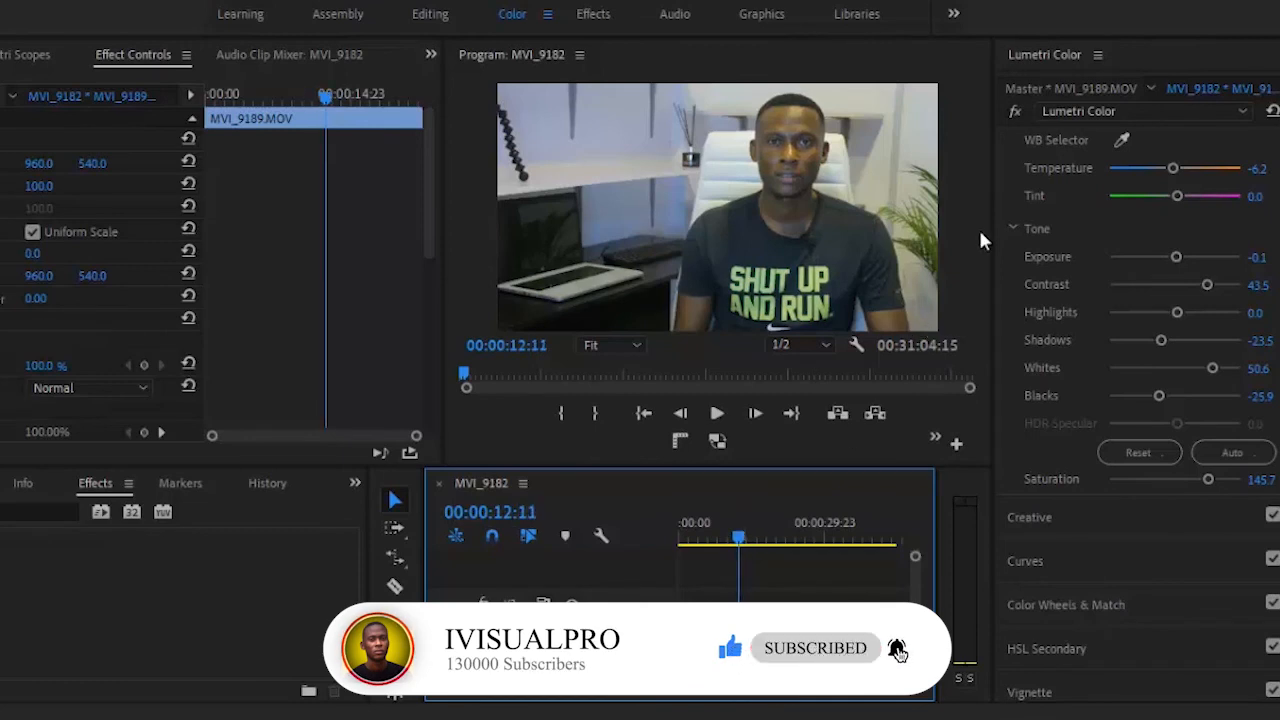
click(1011, 112)
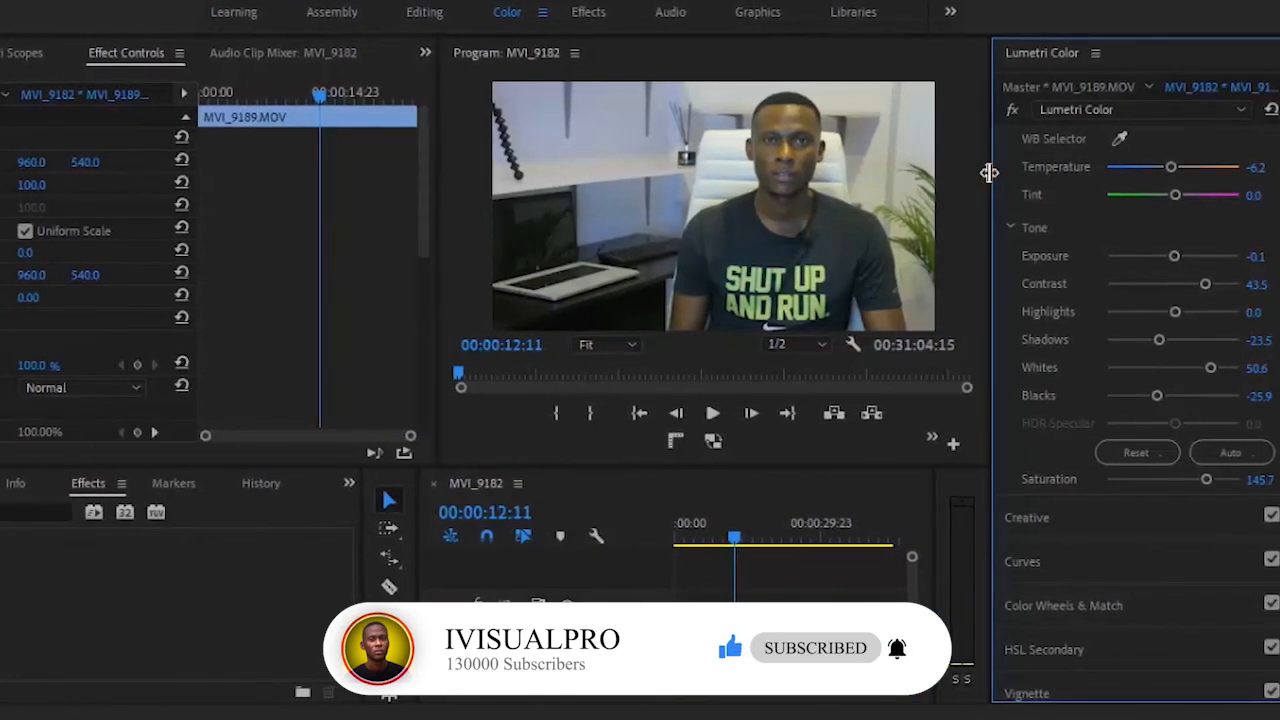
Step: Enlarge the Program monitor in width and height, and bypass and re-enable the Lumetri Color effect to compare before and after
drag(993, 168, 1108, 162)
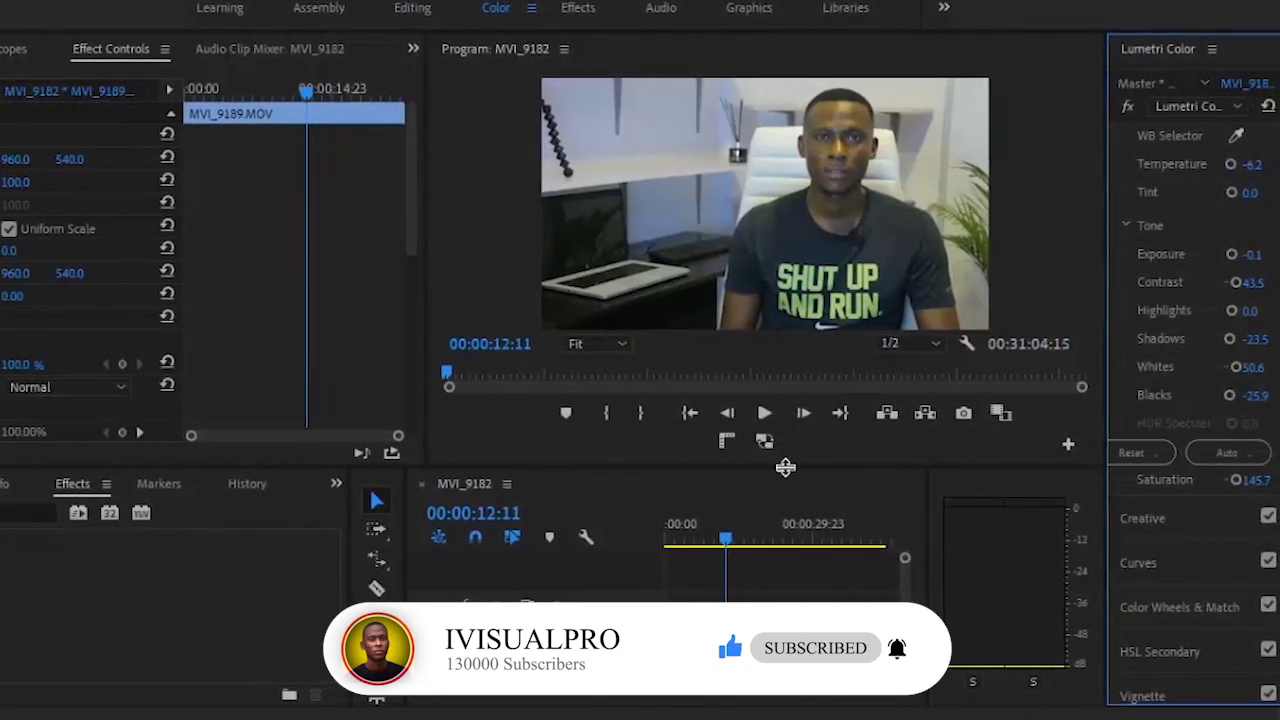
drag(786, 465, 779, 549)
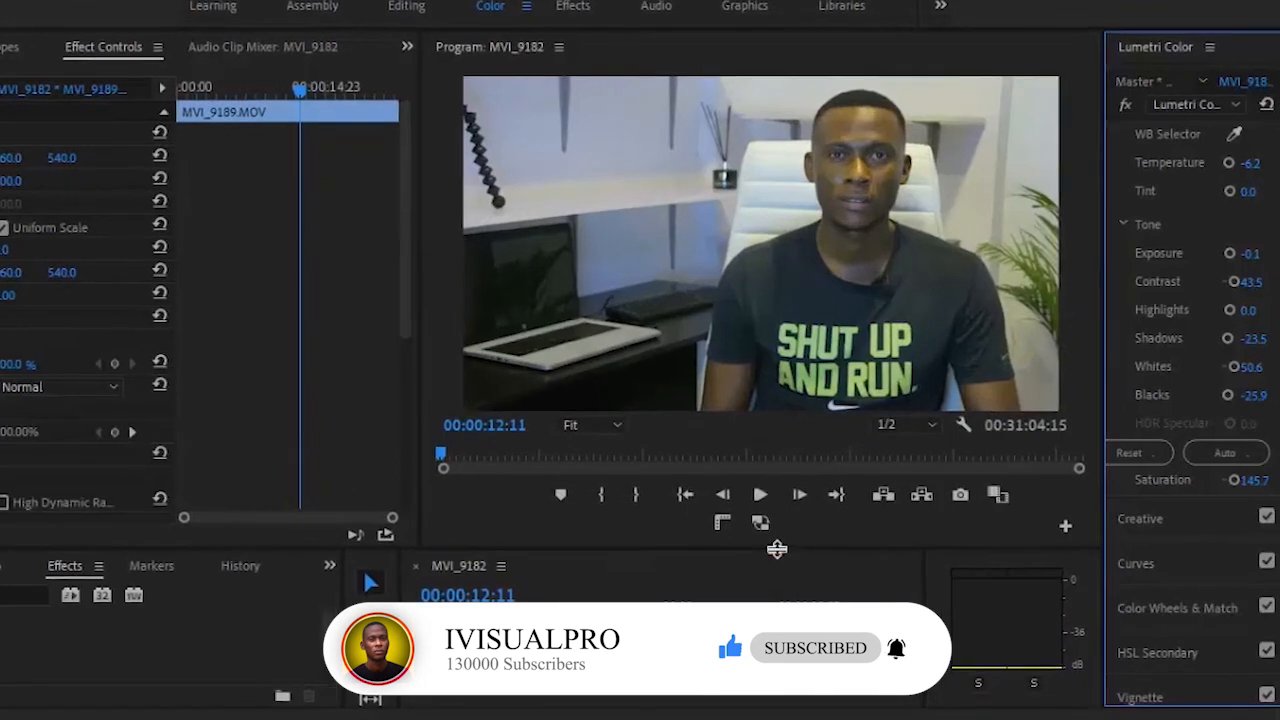
click(1123, 100)
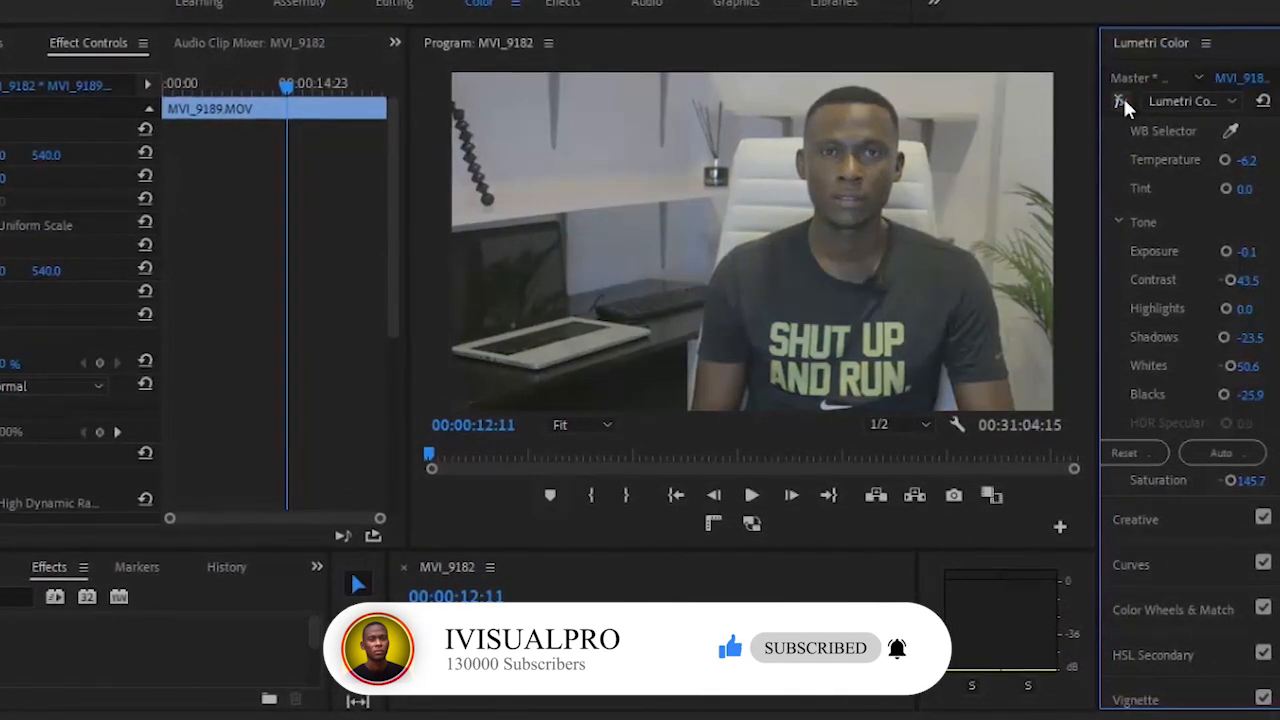
click(1121, 100)
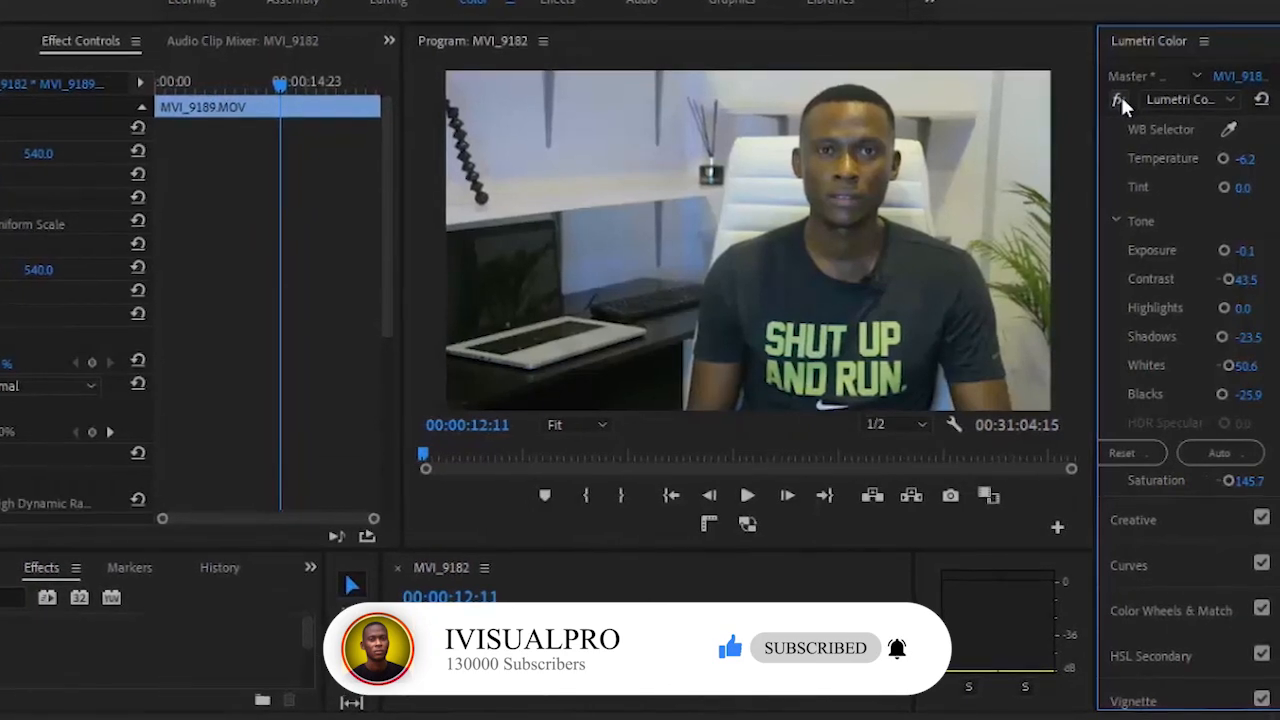